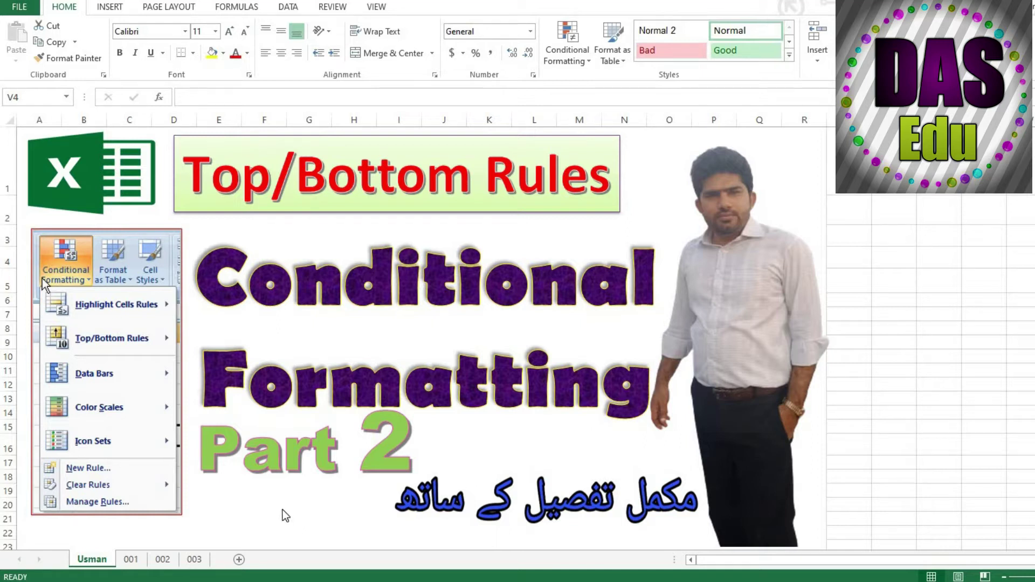
Switch to worksheet 002 and look over the Top/Bottom Rules available for conditional formatting.
left_click(131, 558)
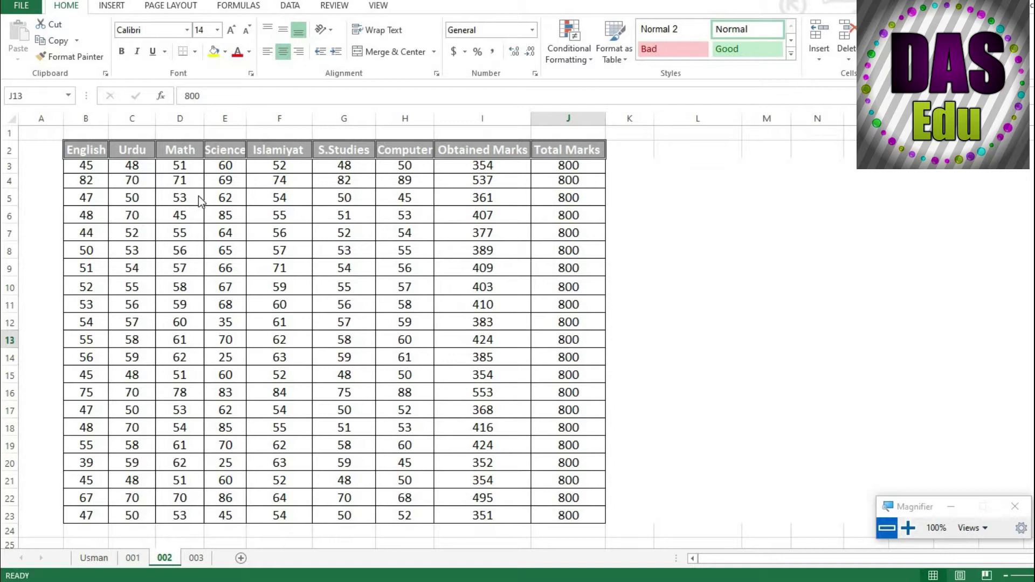
left_click(591, 59)
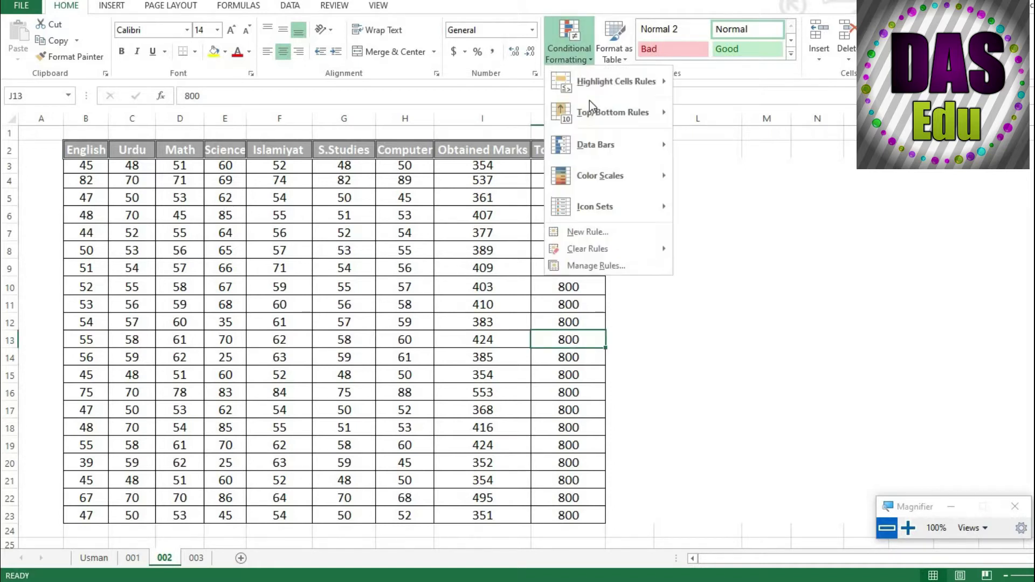
mouse_move(591, 111)
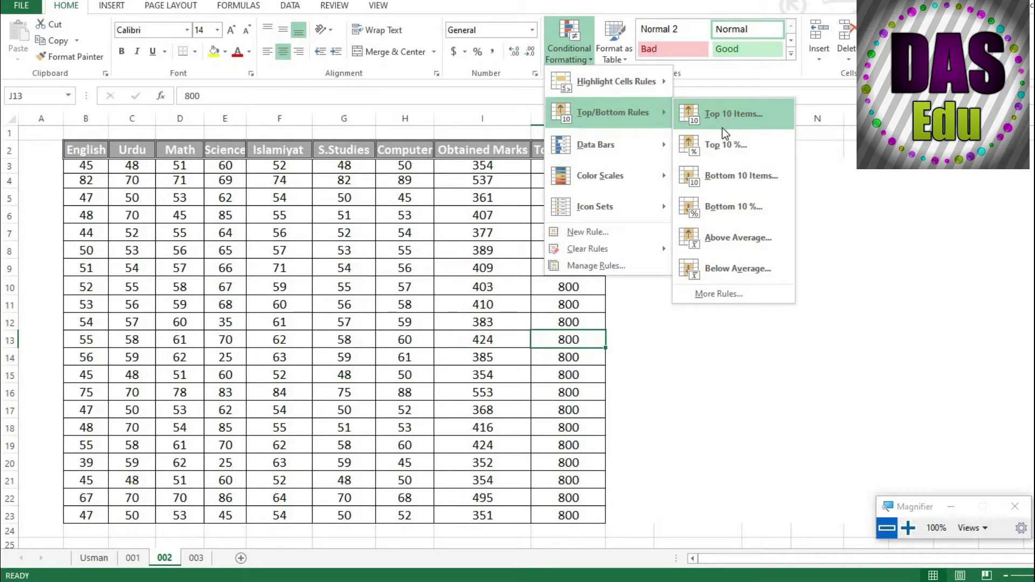
left_click(161, 215)
Start a Top 10 Items conditional formatting rule on the subject marks in B3:H23 and set its rank count to 5.
left_click_drag(103, 171, 404, 515)
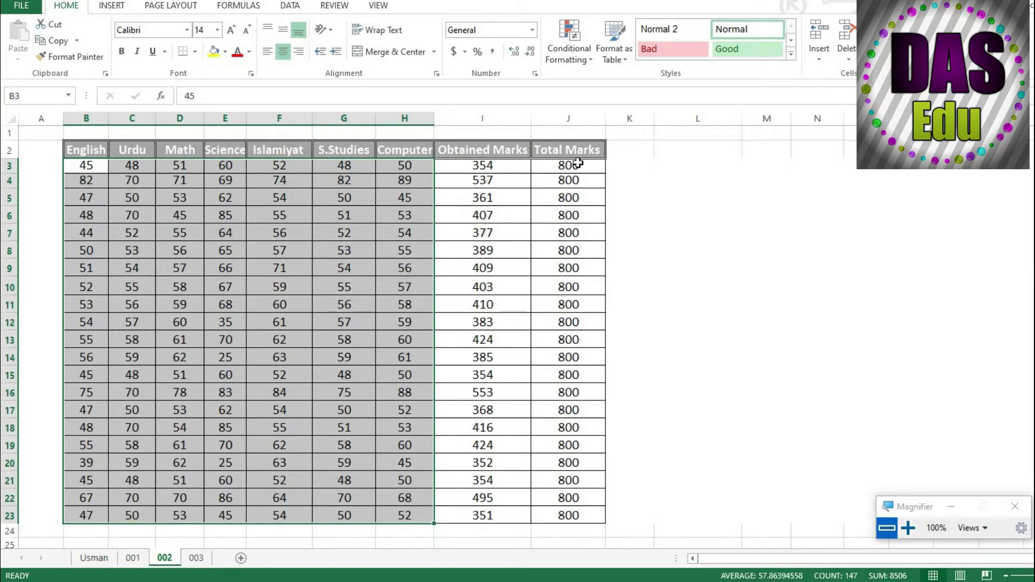
left_click(587, 56)
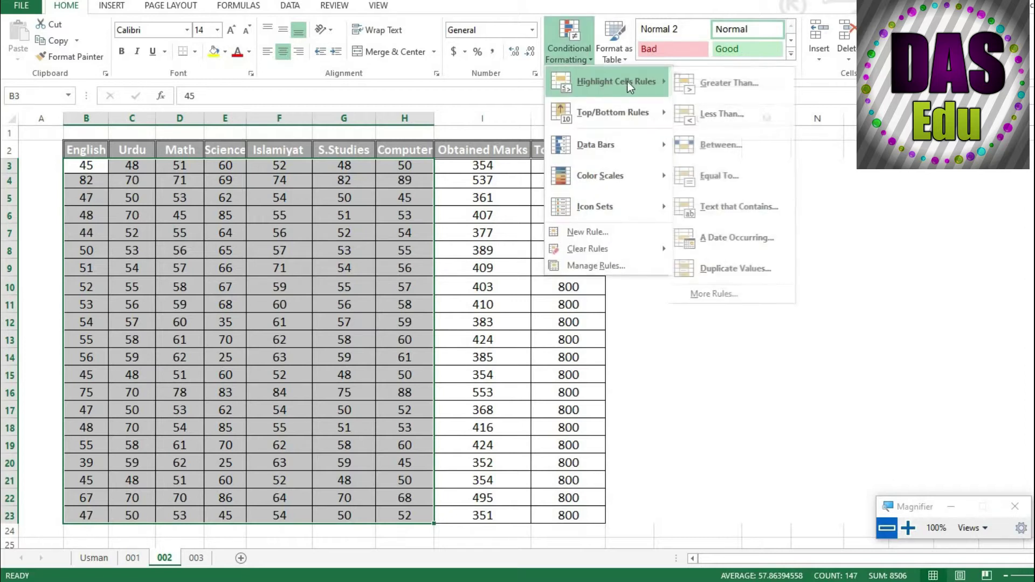
mouse_move(658, 114)
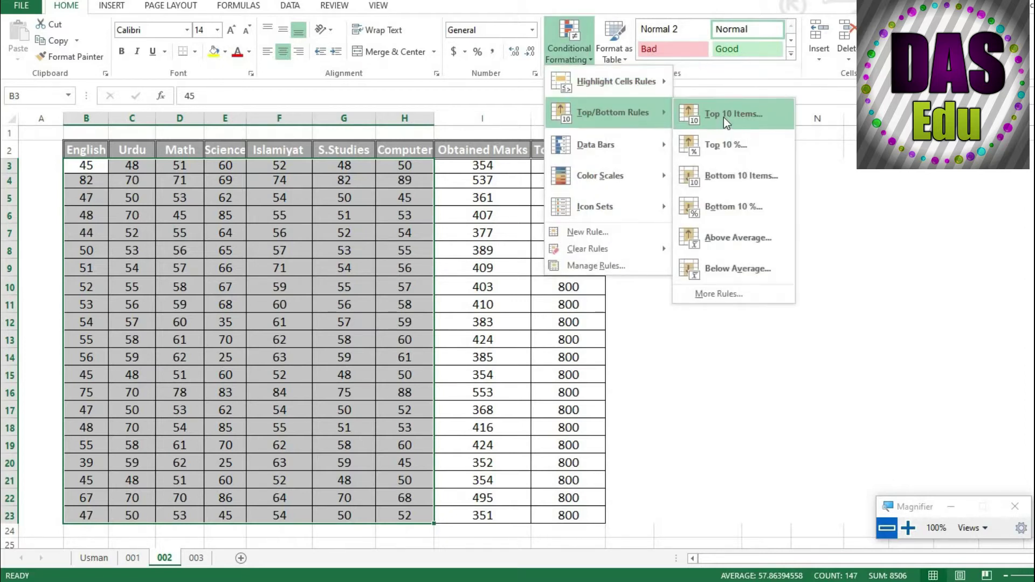
left_click(724, 118)
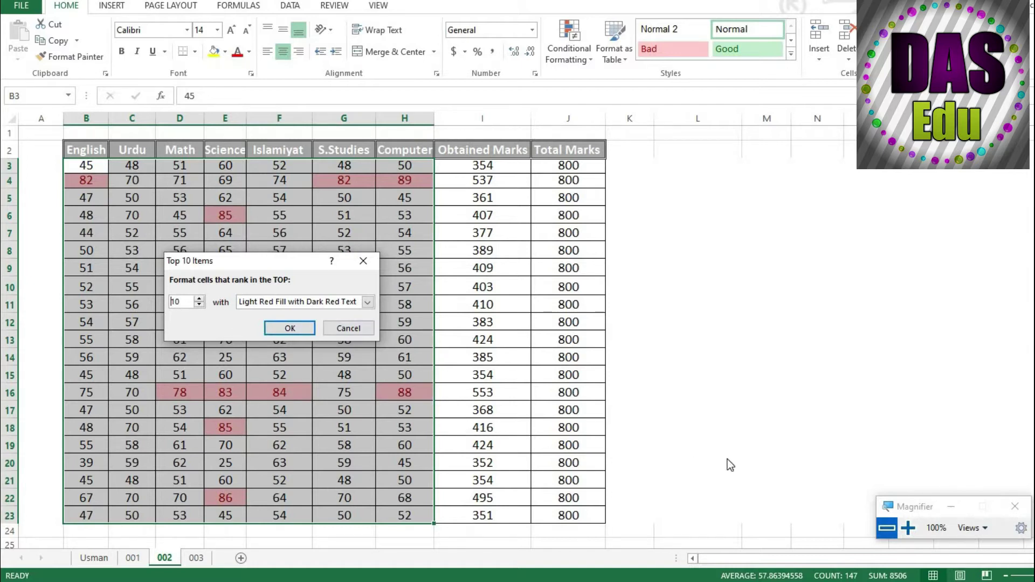
left_click(907, 528)
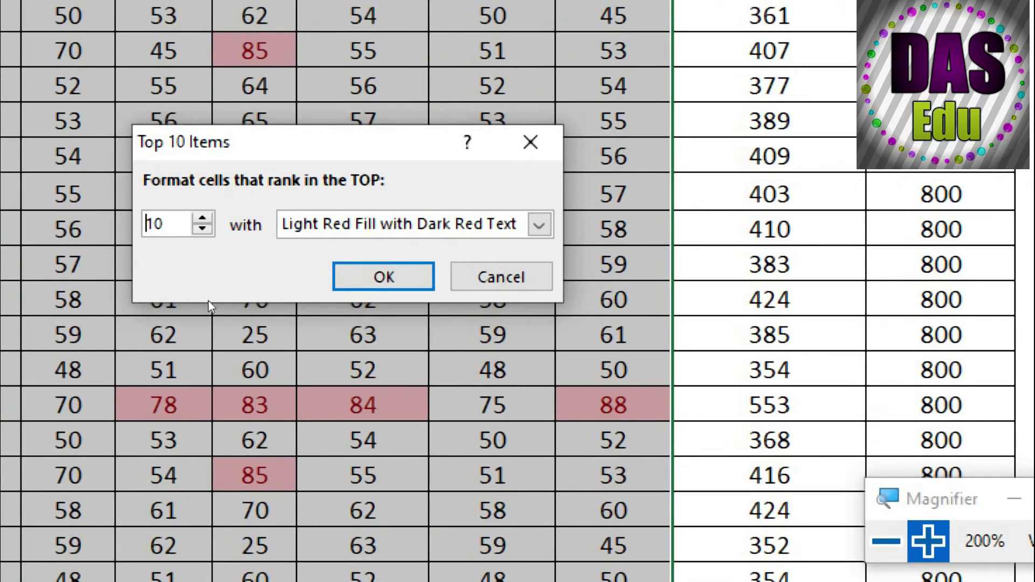
key("Down")
key("Down")
key("Down")
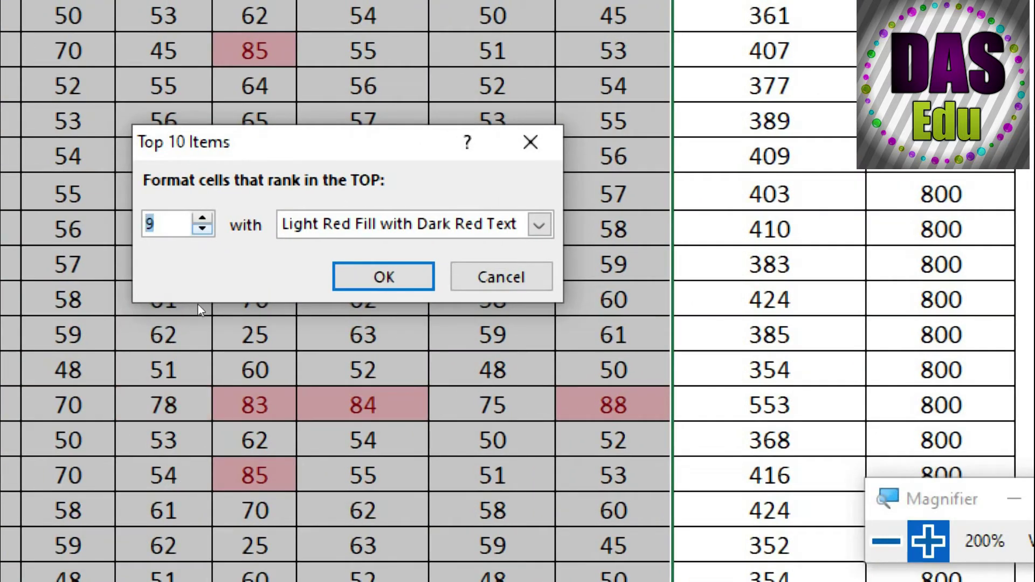
key("Down")
key("Down")
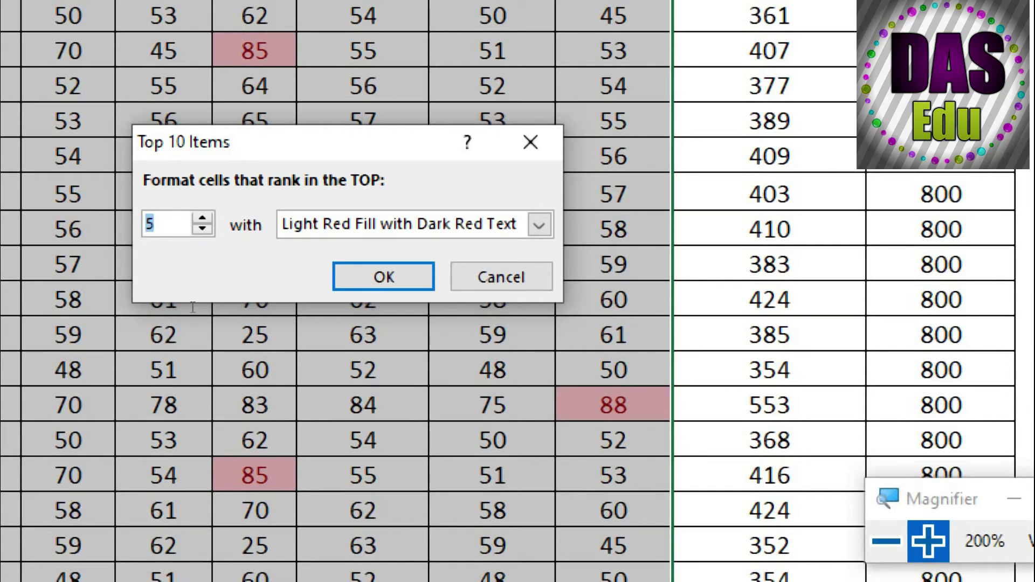
Examine the border, fill and font options of the rule's custom format, and close them without choosing any.
key("Tab")
key("alt+Down")
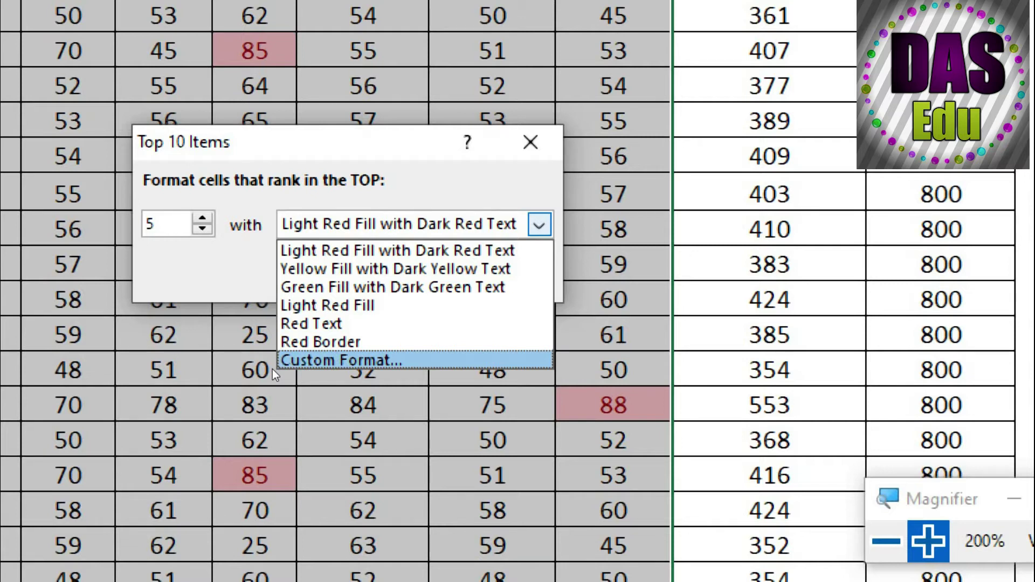
key("Return")
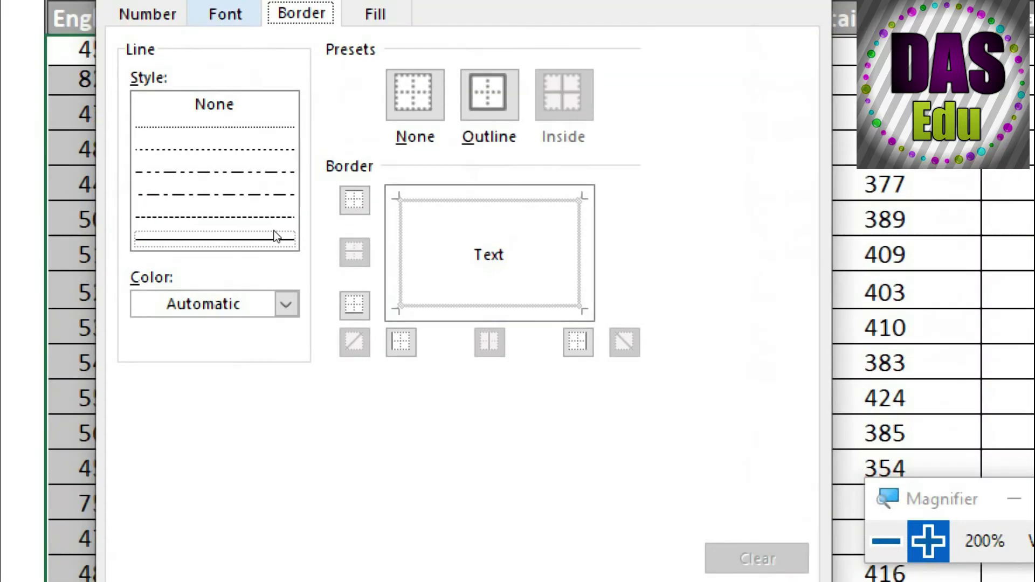
left_click(189, 303)
left_click(189, 303)
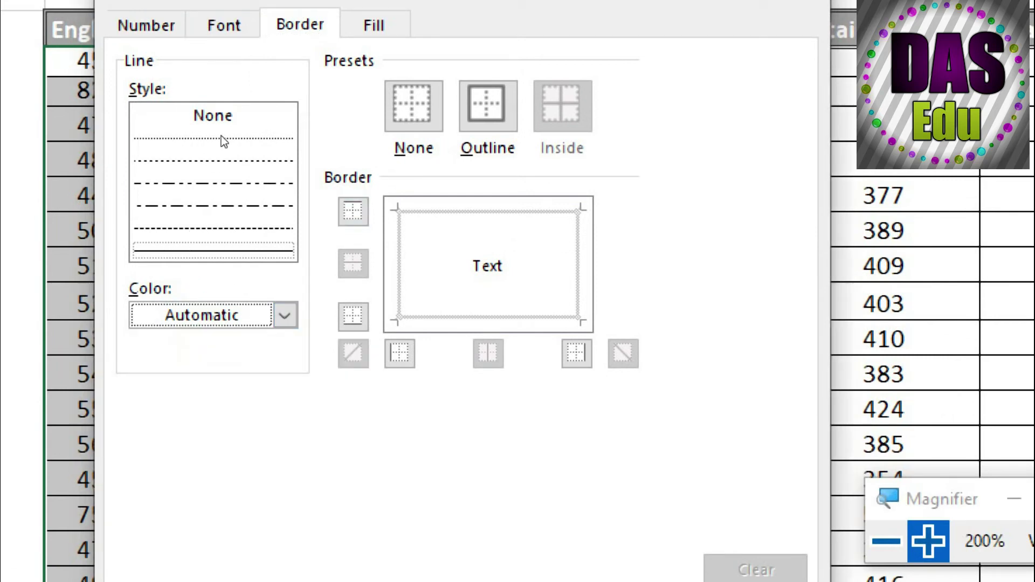
key("ctrl+Tab")
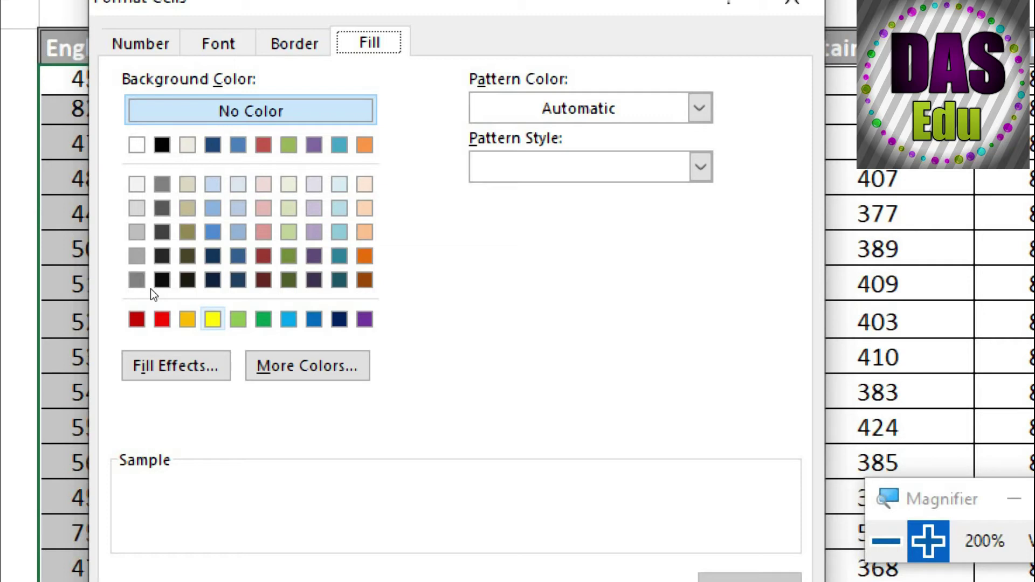
key("ctrl+shift+Tab")
key("ctrl+shift+Tab")
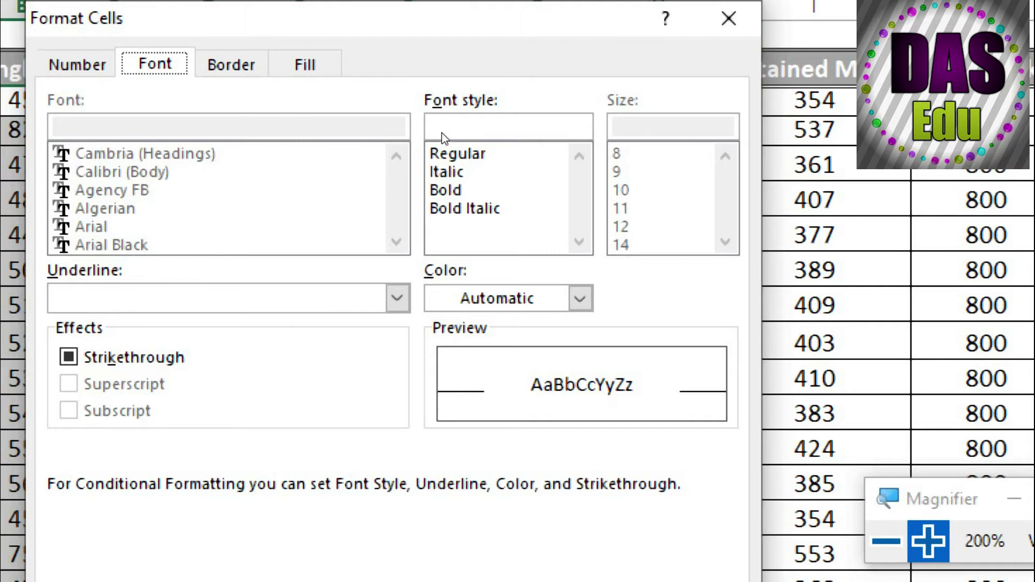
key("Escape")
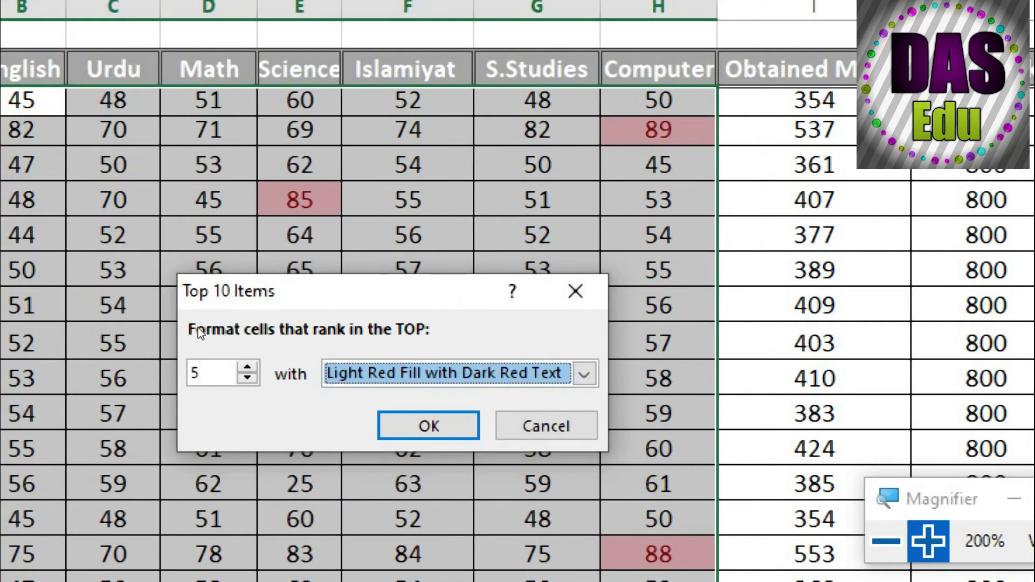
Format the top-ranked marks with Green Fill with Dark Green Text and apply the rule.
key("alt+Down")
key("Down")
key("Down")
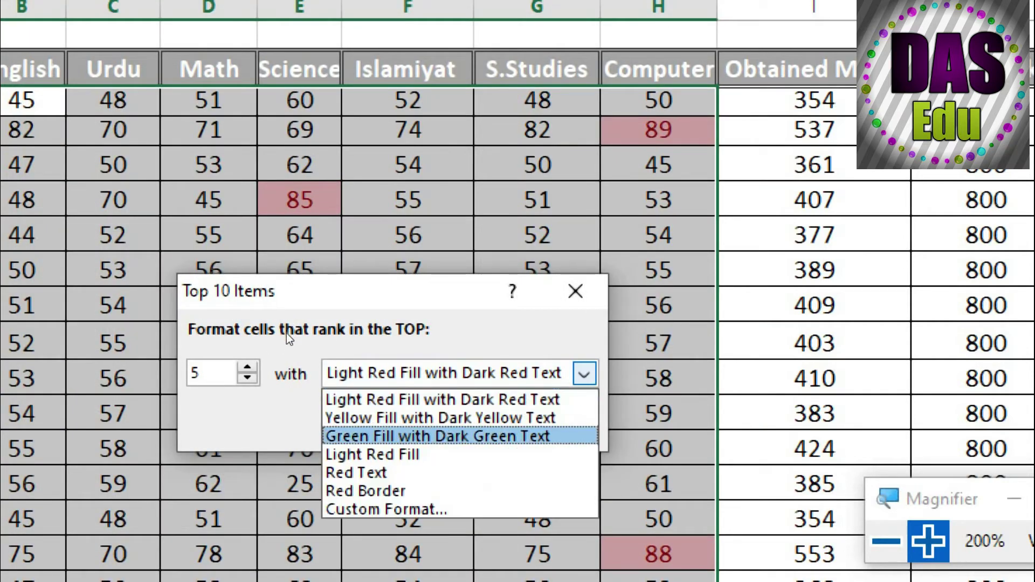
key("Return")
key("Return")
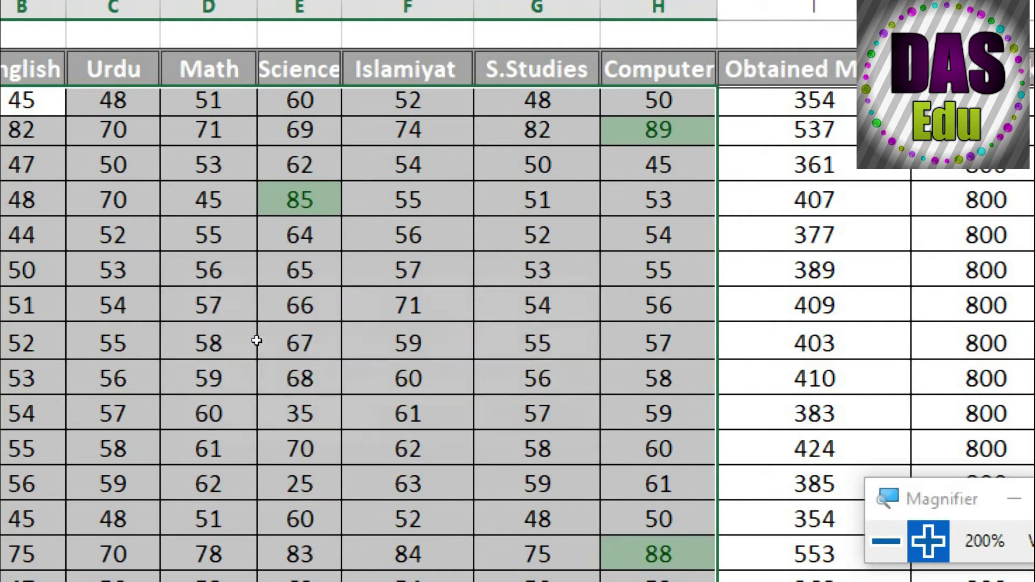
key("super+minus")
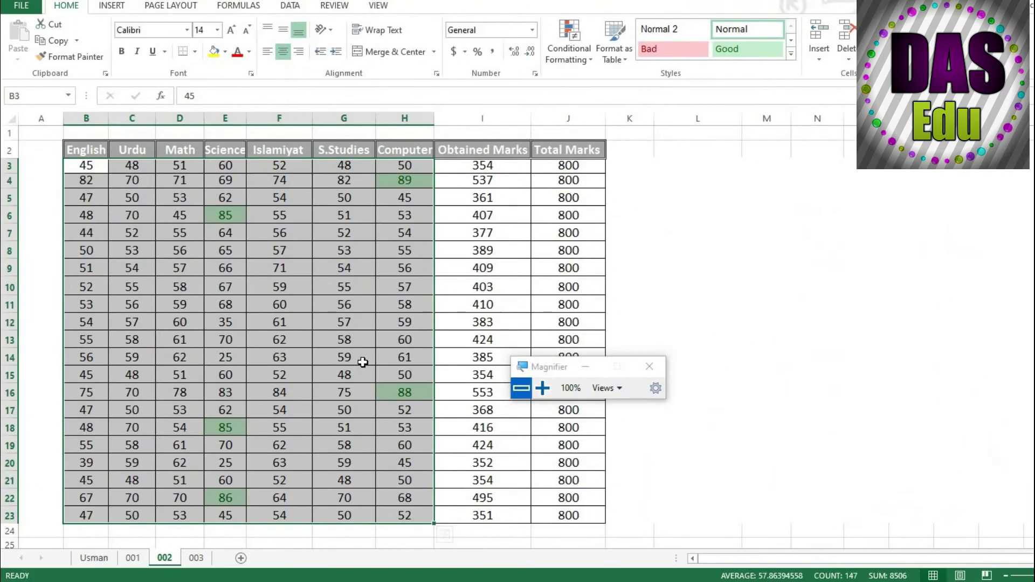
left_click(646, 302)
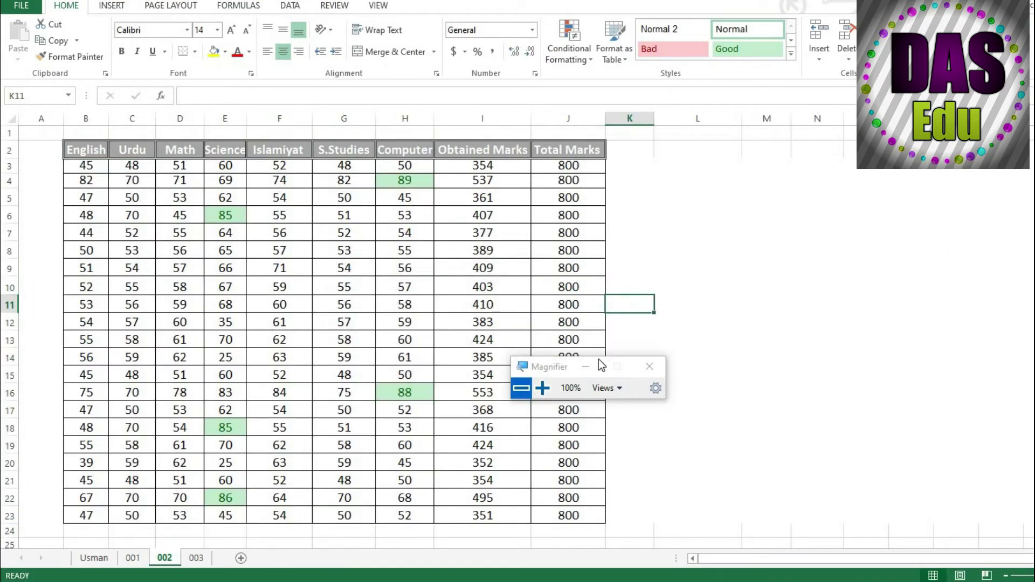
left_click_drag(560, 372, 730, 393)
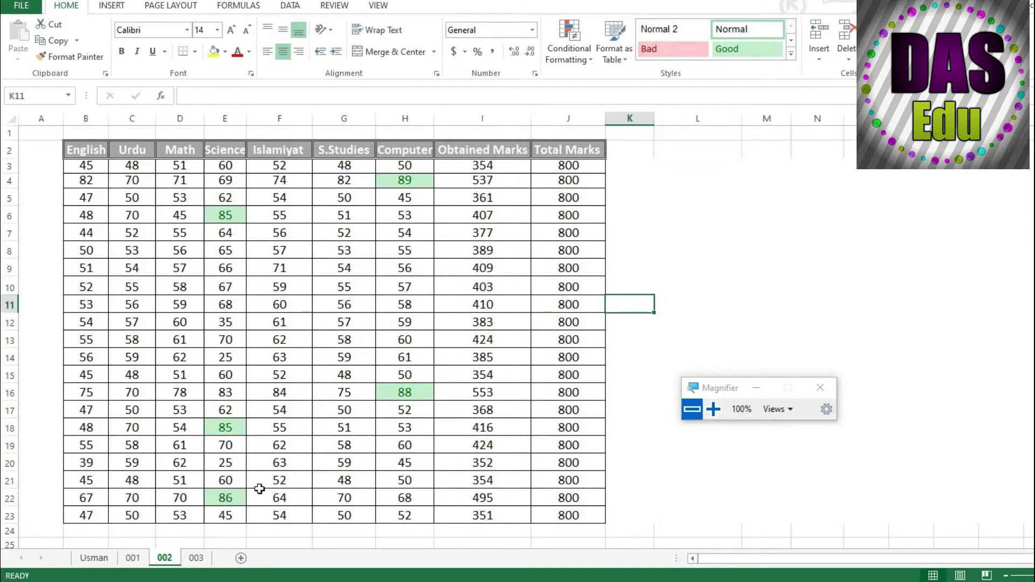
Apply a Bottom 10 Items rule to the marks in B3:H23 for the lowest 5, using Light Red Fill with Dark Red Text.
left_click_drag(83, 169, 398, 518)
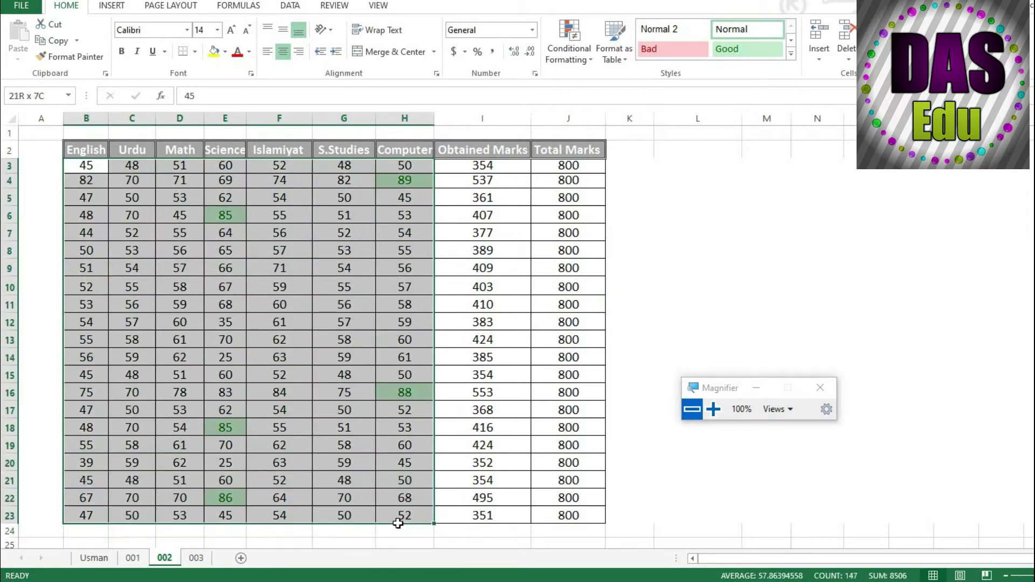
left_click(591, 62)
mouse_move(620, 112)
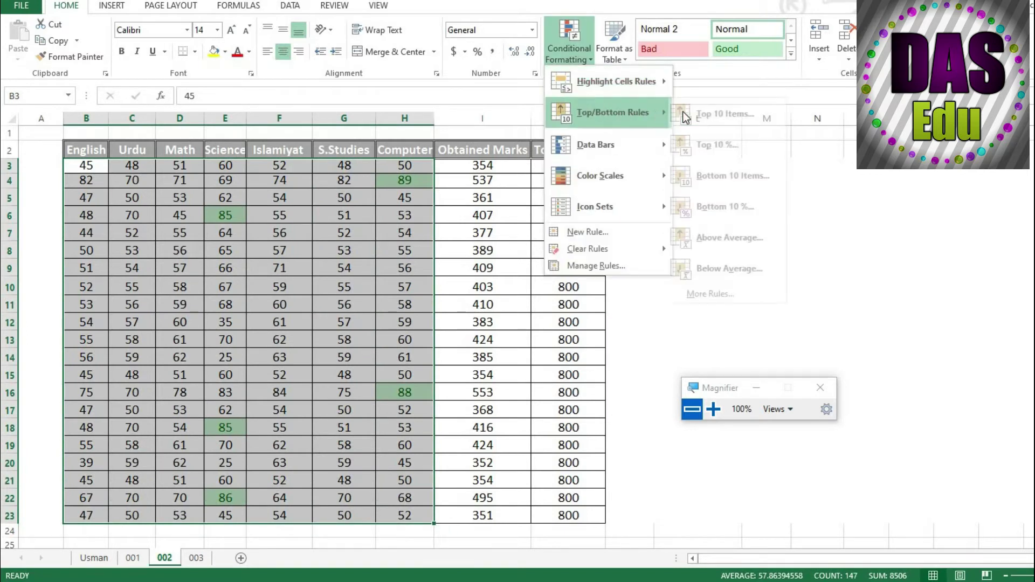
left_click(730, 179)
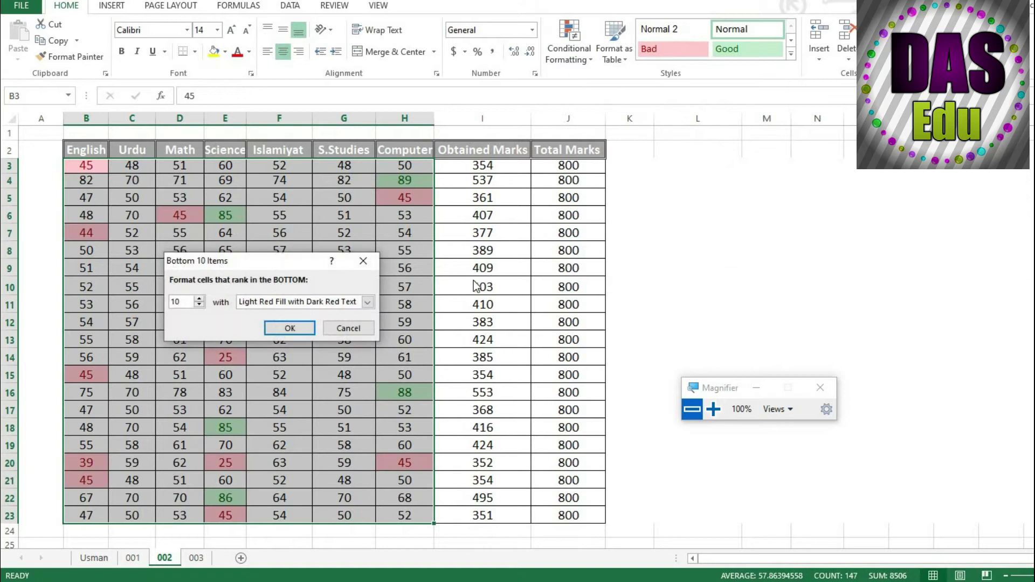
left_click(199, 305)
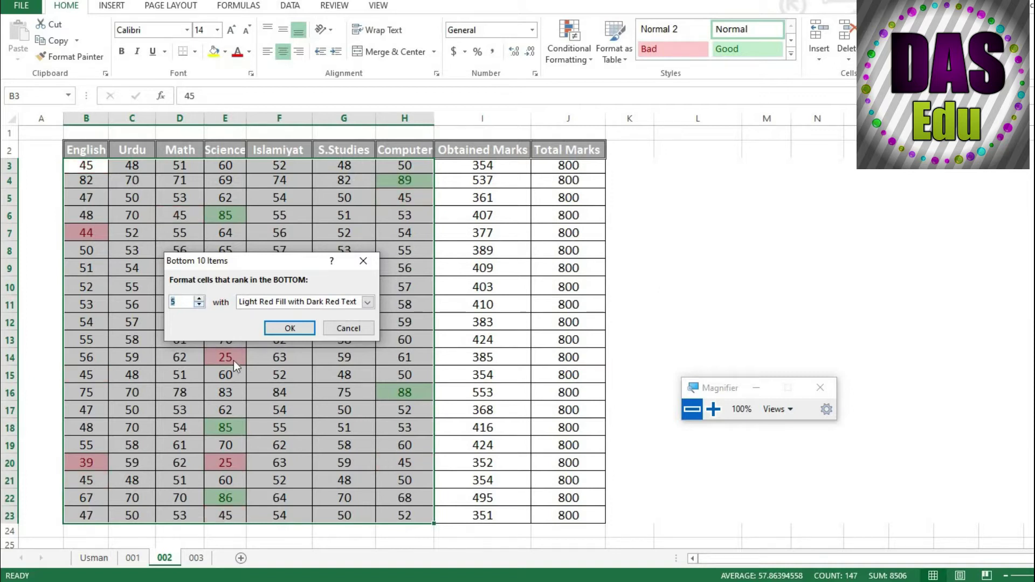
left_click(290, 328)
left_click(367, 305)
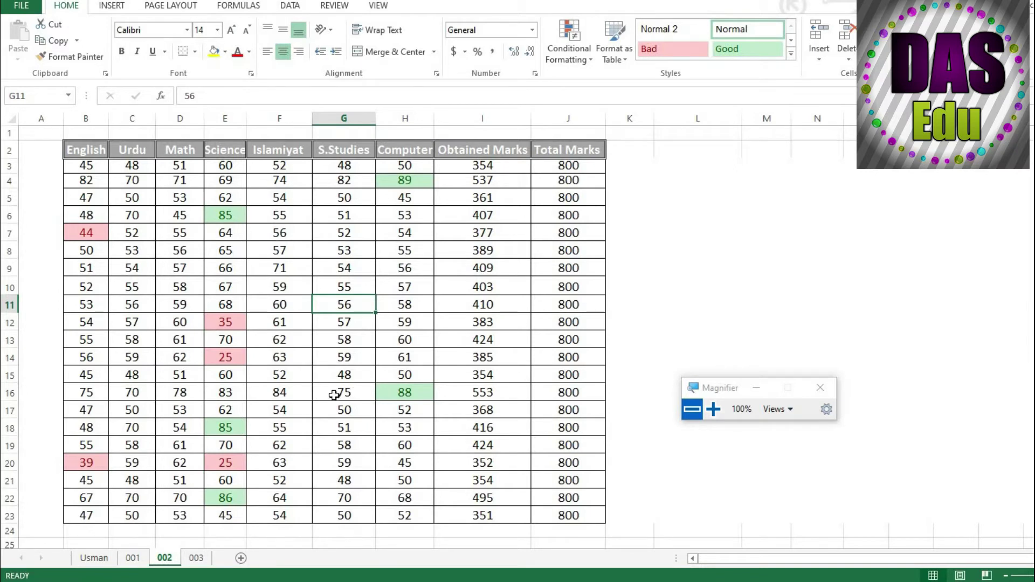
left_click(687, 274)
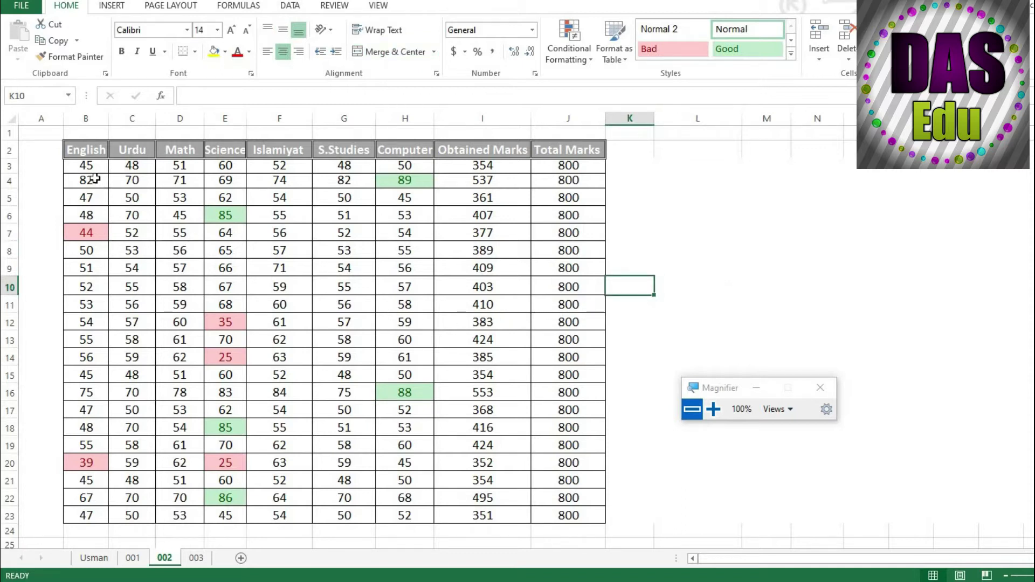
Clear the conditional formatting rules from the marks in B3:I23.
left_click_drag(85, 165, 495, 516)
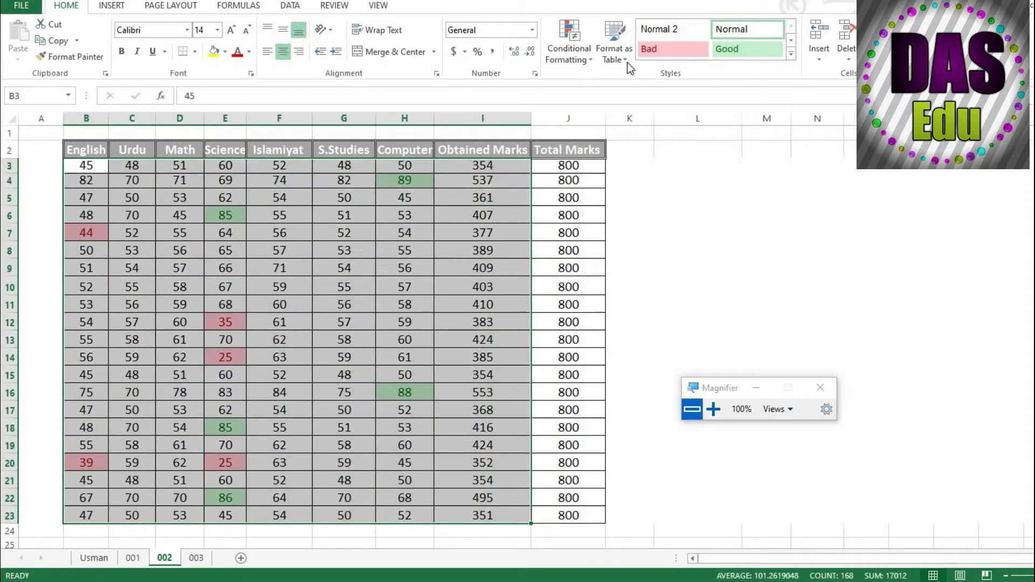
left_click(589, 60)
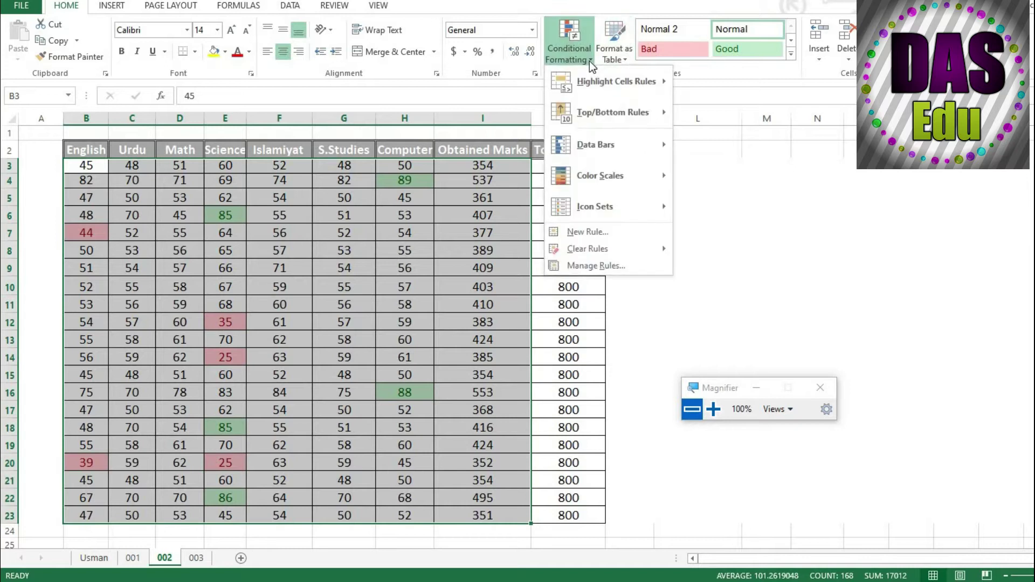
mouse_move(612, 254)
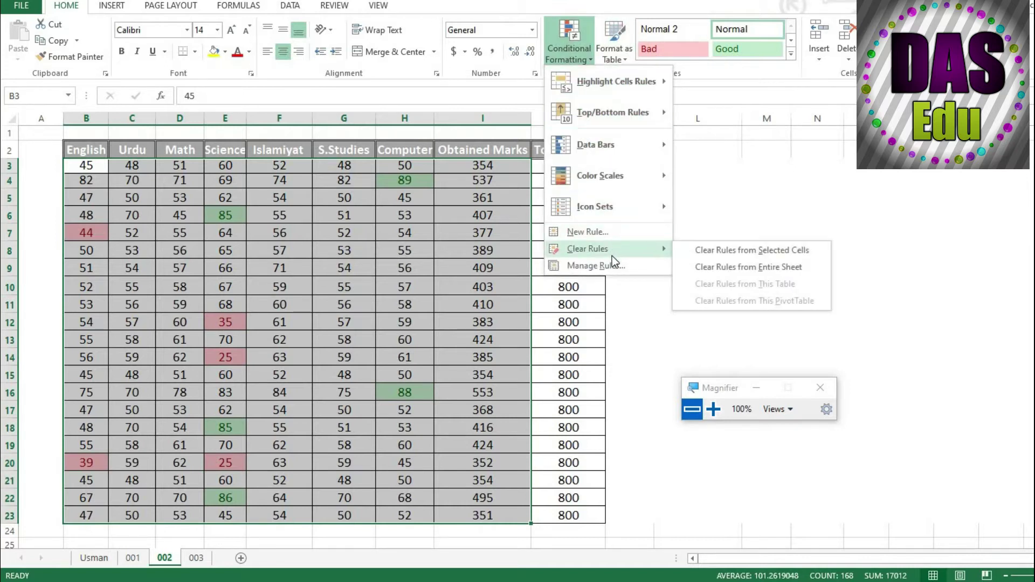
left_click(734, 254)
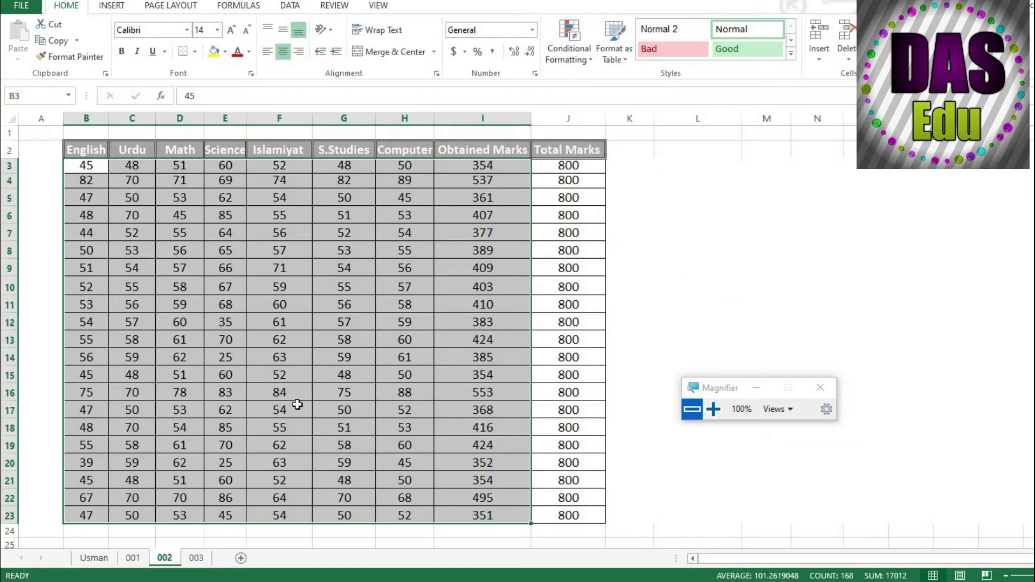
left_click(683, 293)
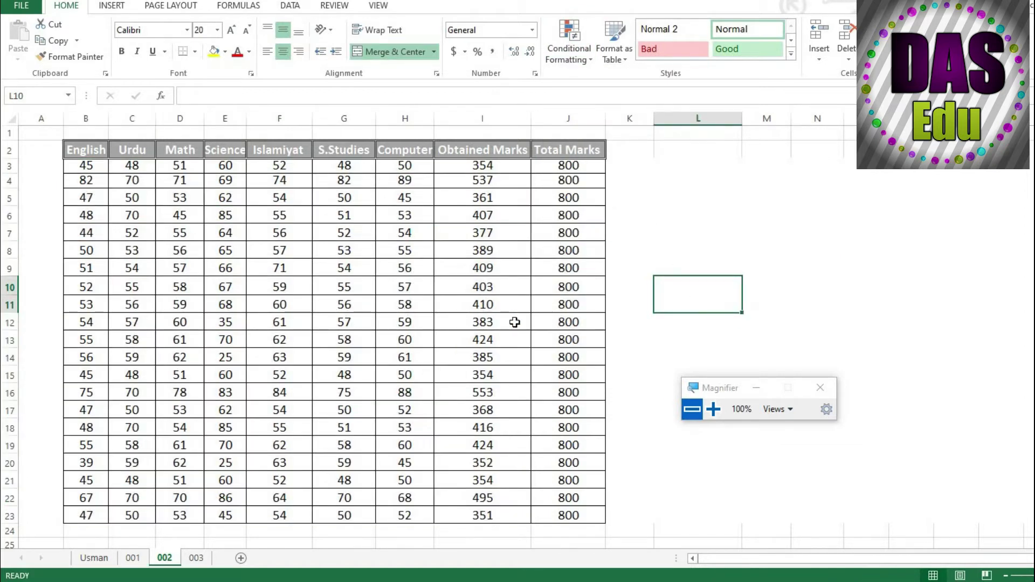
left_click(587, 61)
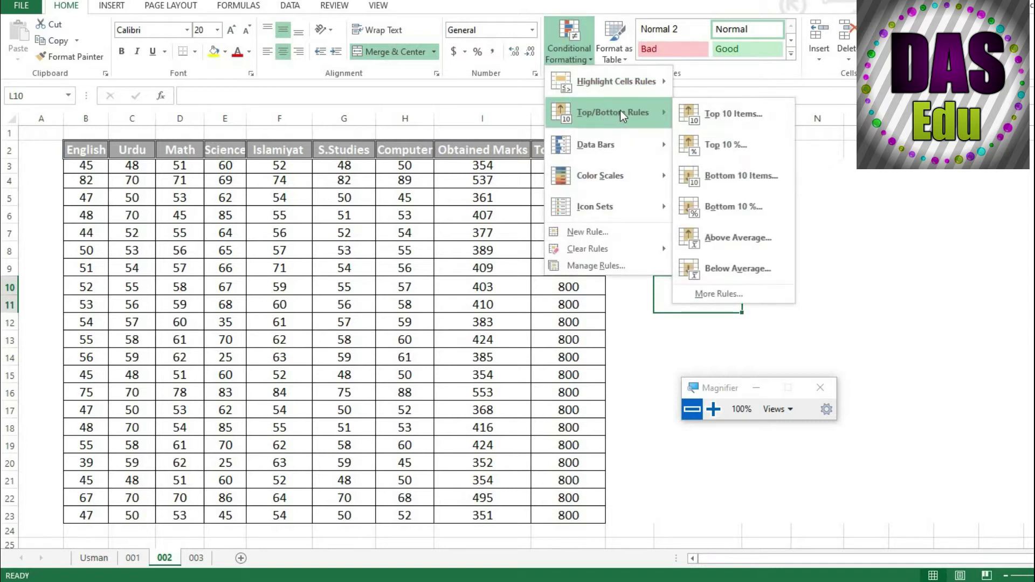
mouse_move(631, 86)
mouse_move(669, 110)
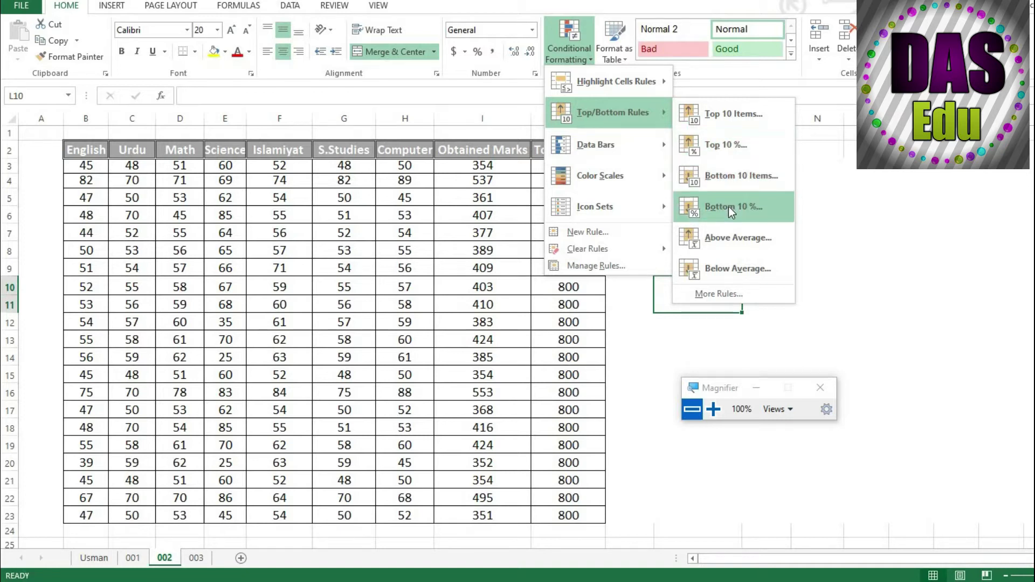
left_click(649, 344)
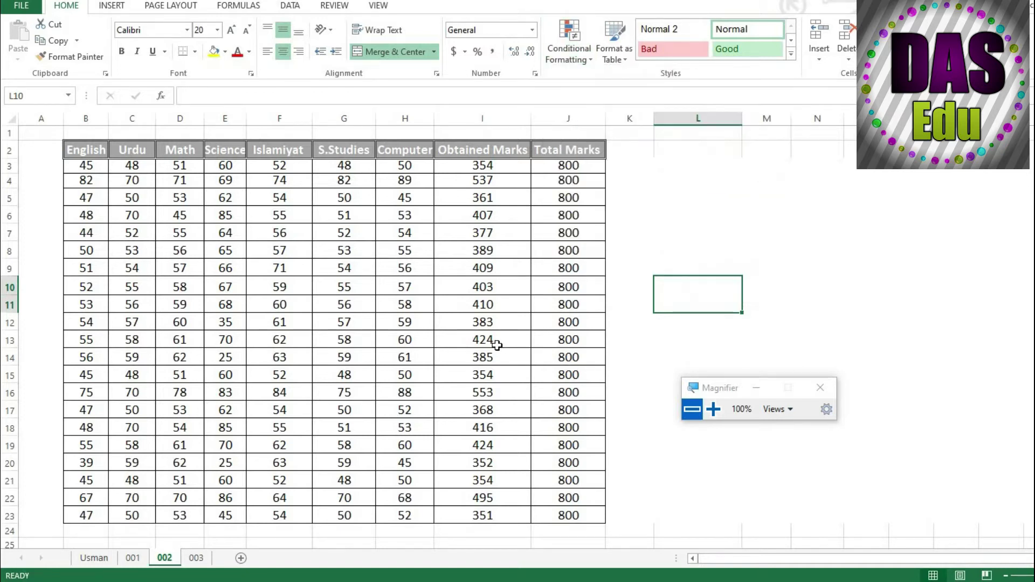
left_click(686, 244)
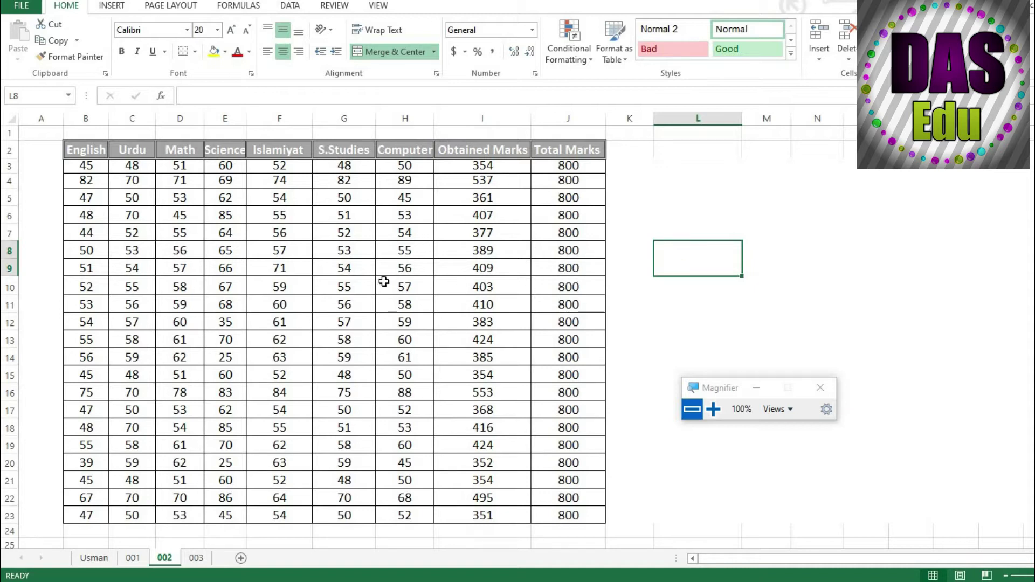
left_click_drag(86, 166, 351, 280)
left_click(405, 410)
left_click_drag(81, 168, 410, 513)
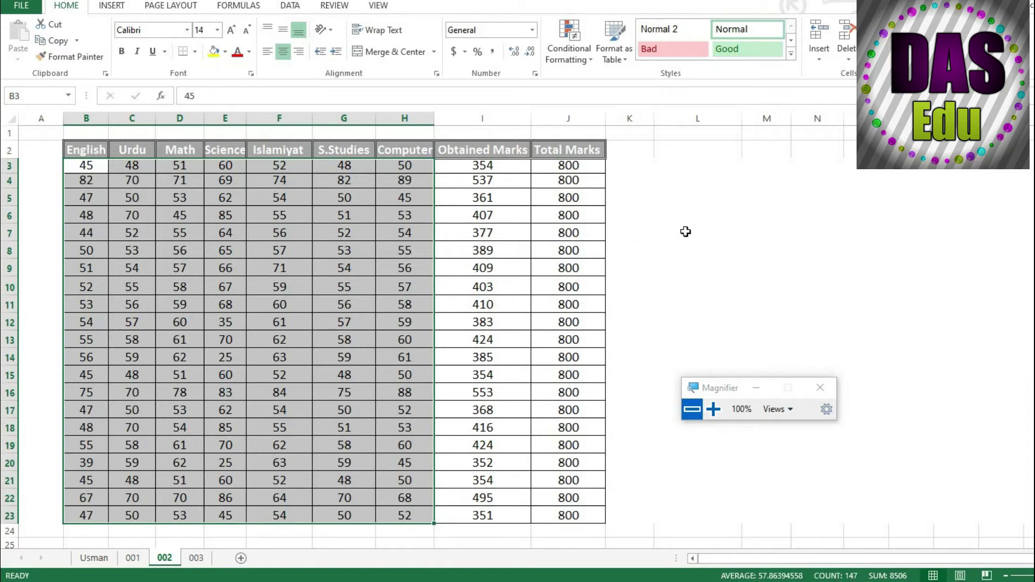
left_click(679, 247)
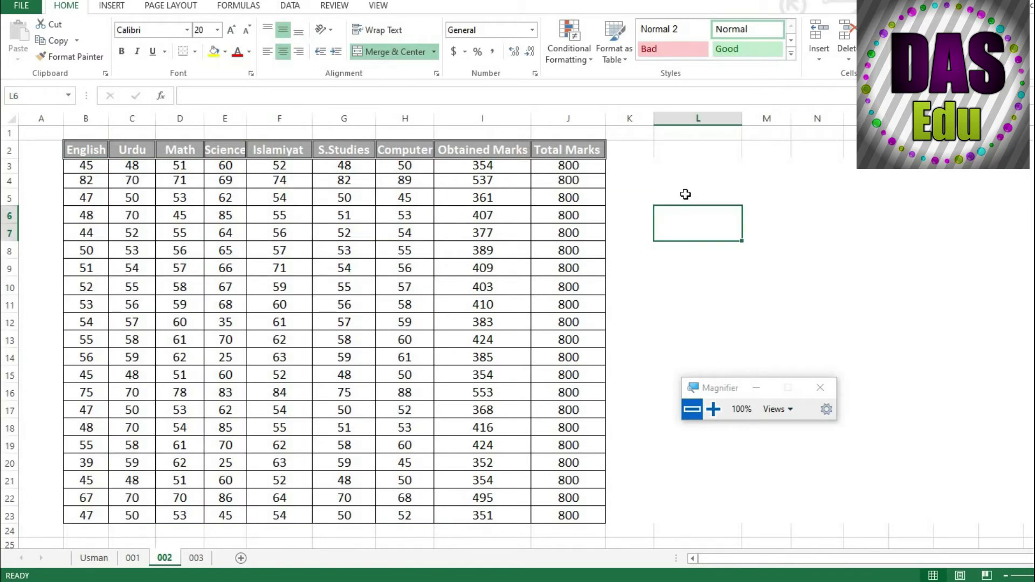
Enter a COUNT formula in L4 that counts the marks in B3:H23.
left_click(703, 192)
type("=count")
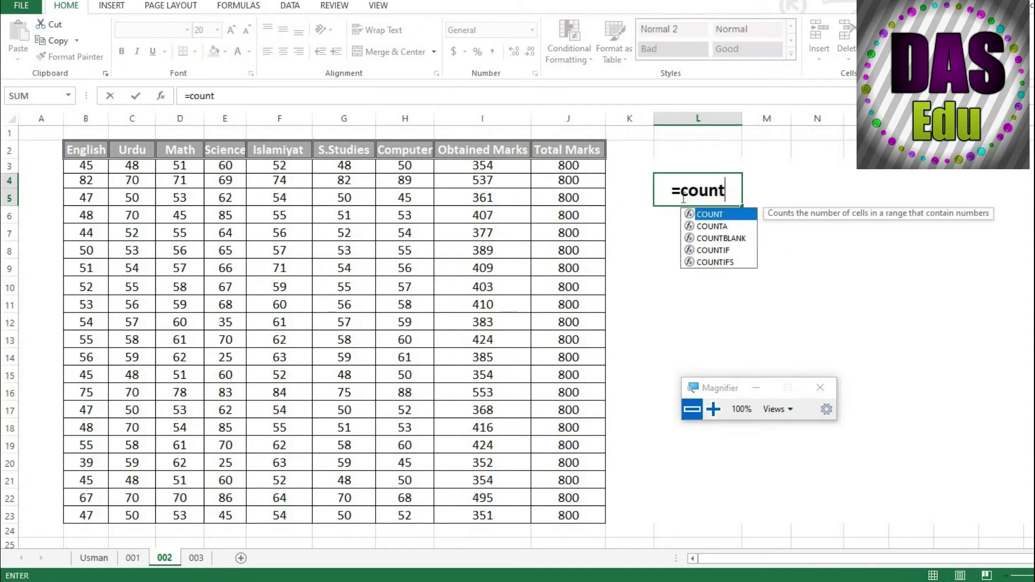
type("(")
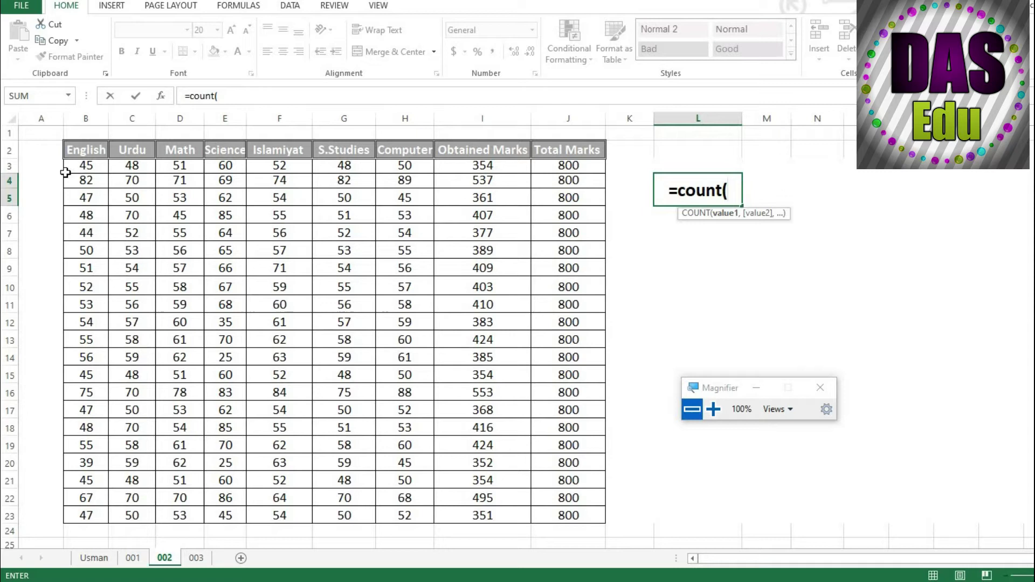
left_click_drag(69, 165, 186, 232)
left_click_drag(317, 378, 399, 506)
key("Return")
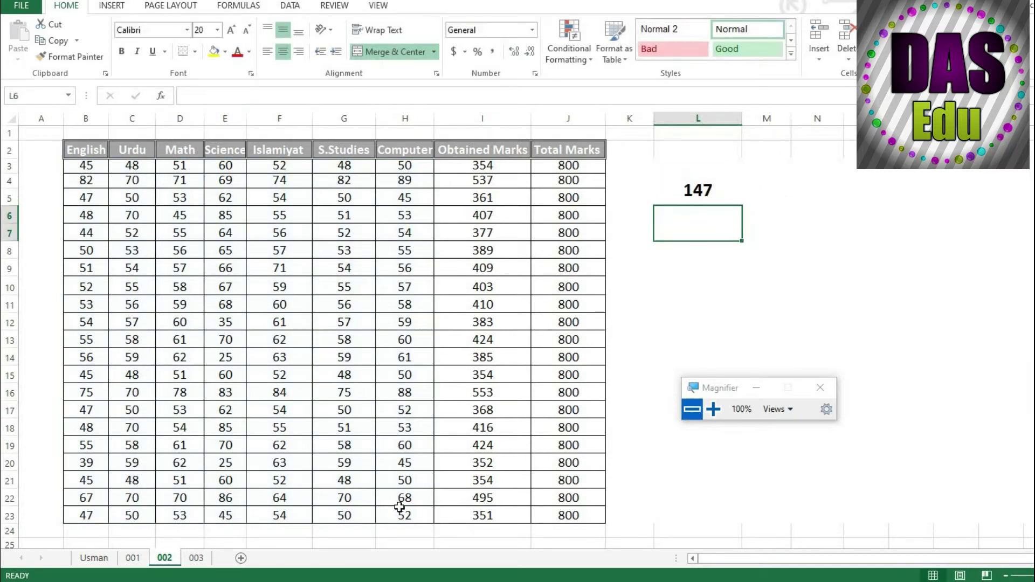
Calculate ten percent of the marks count in L6 with the formula =L4*10%.
left_click_drag(90, 167, 406, 516)
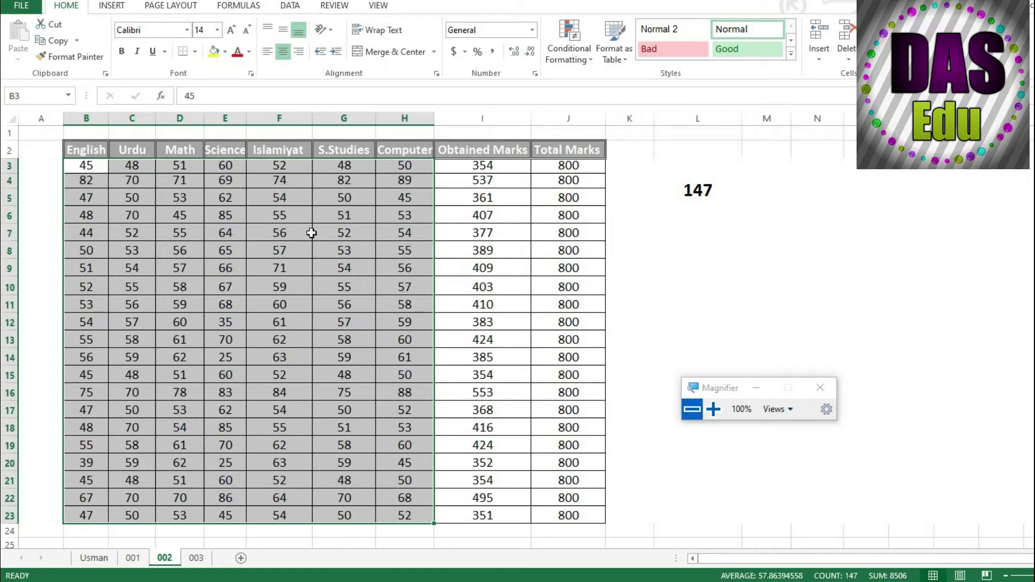
left_click(699, 221)
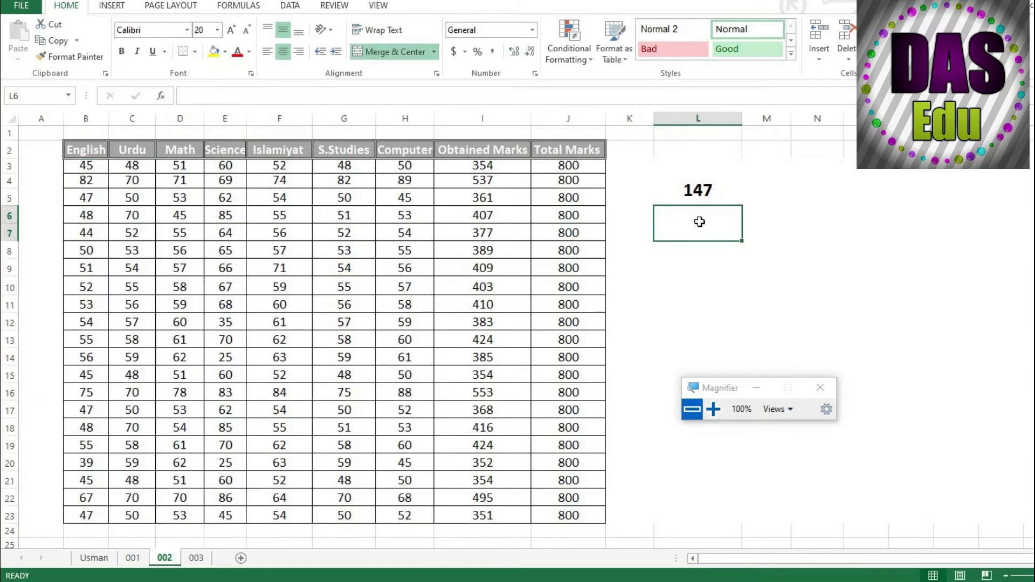
type("=L4")
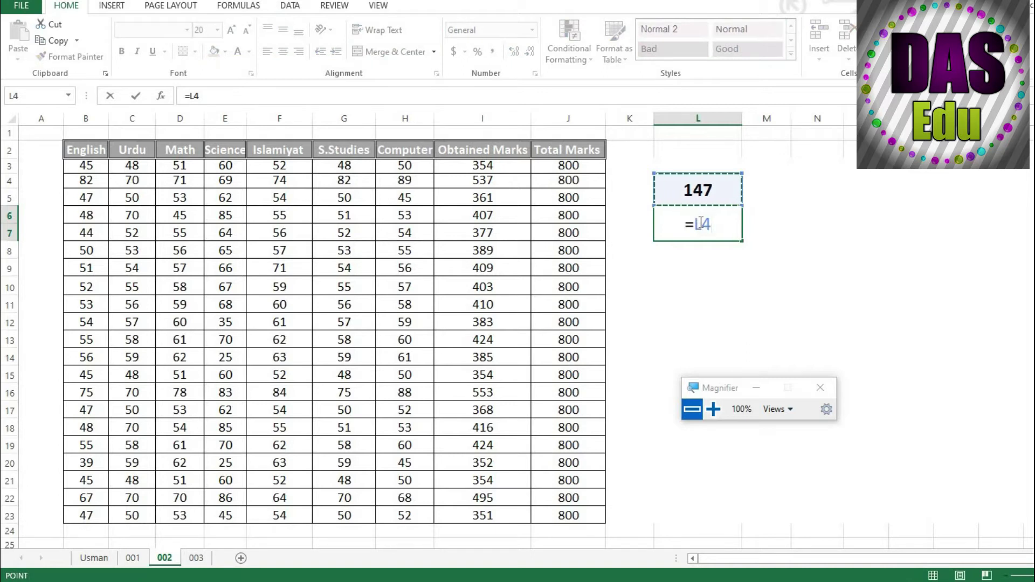
type("*10%")
key("Return")
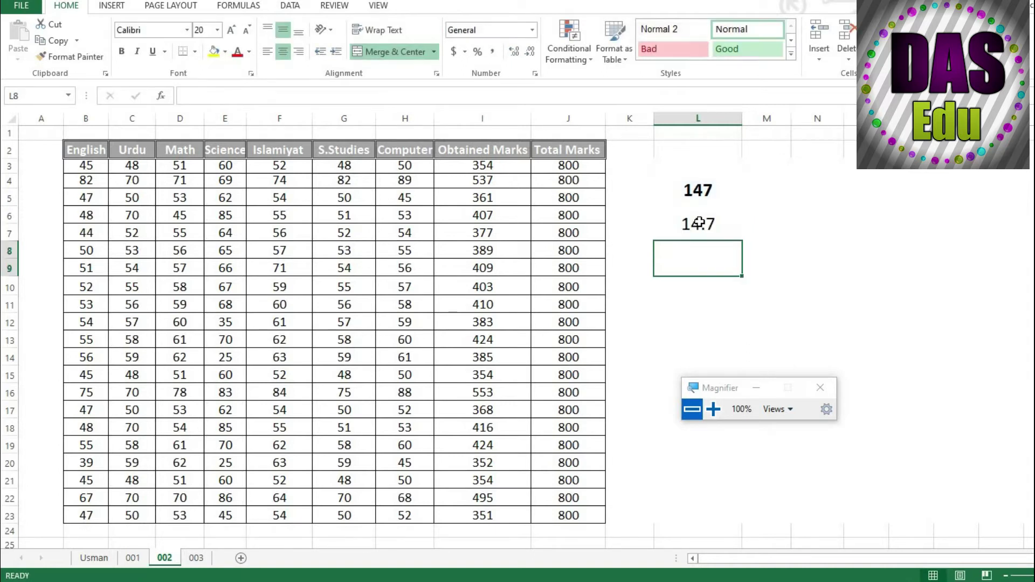
left_click(692, 229)
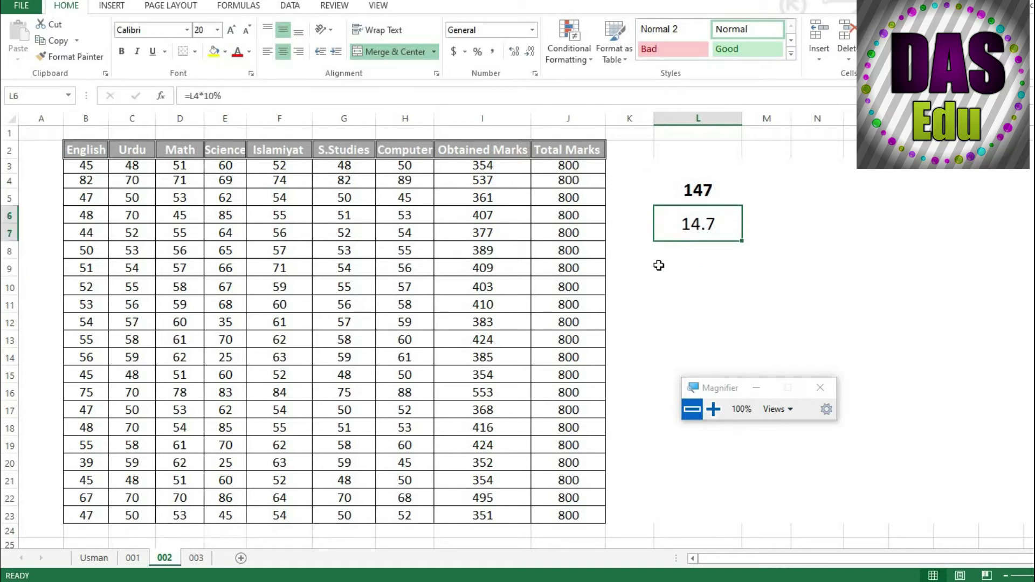
Apply a Top 10% rule to the marks in B3:H23 at 10%, using Light Red Fill with Dark Red Text.
left_click_drag(89, 168, 426, 517)
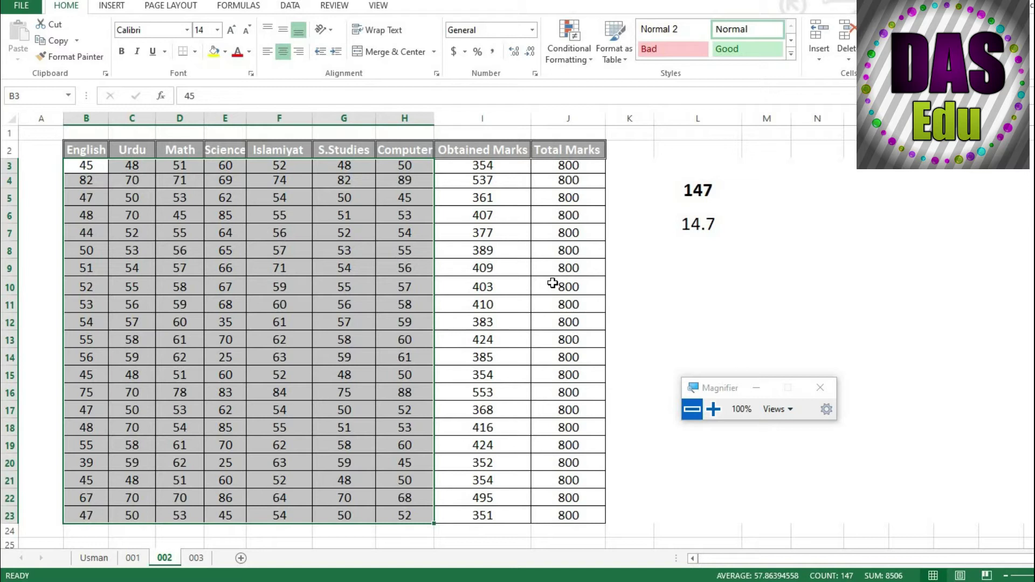
left_click(593, 58)
mouse_move(609, 114)
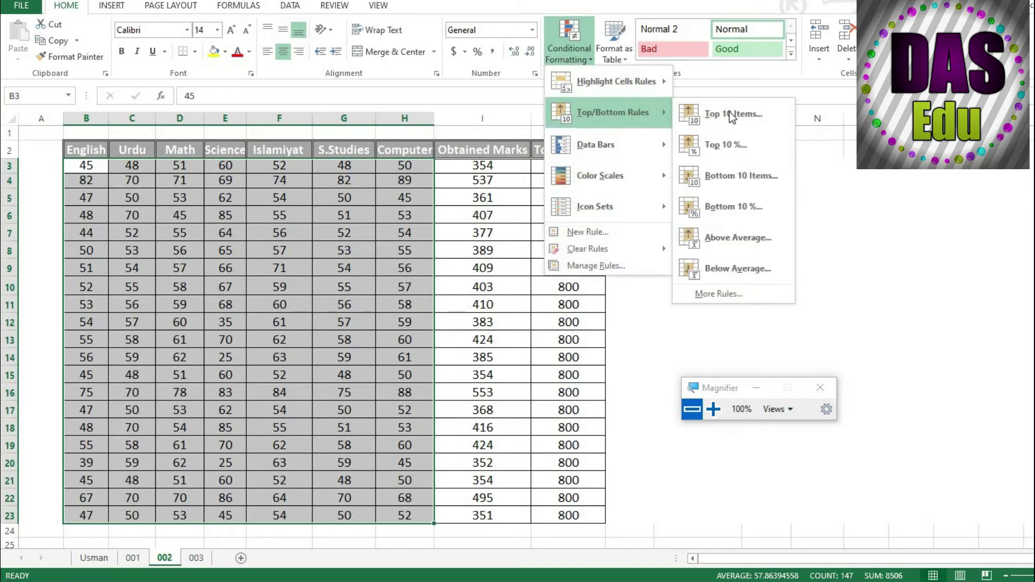
left_click(740, 147)
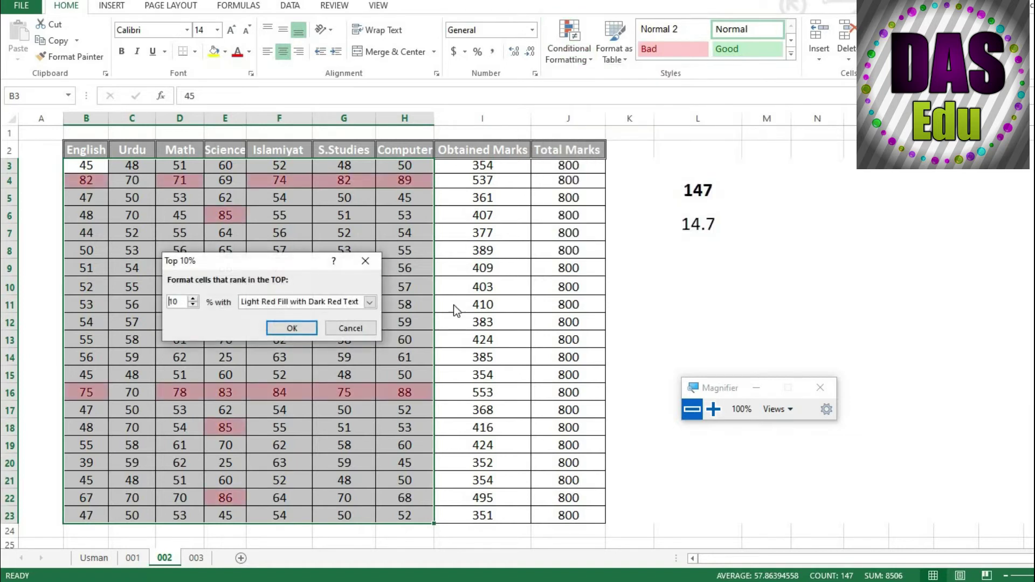
left_click(292, 329)
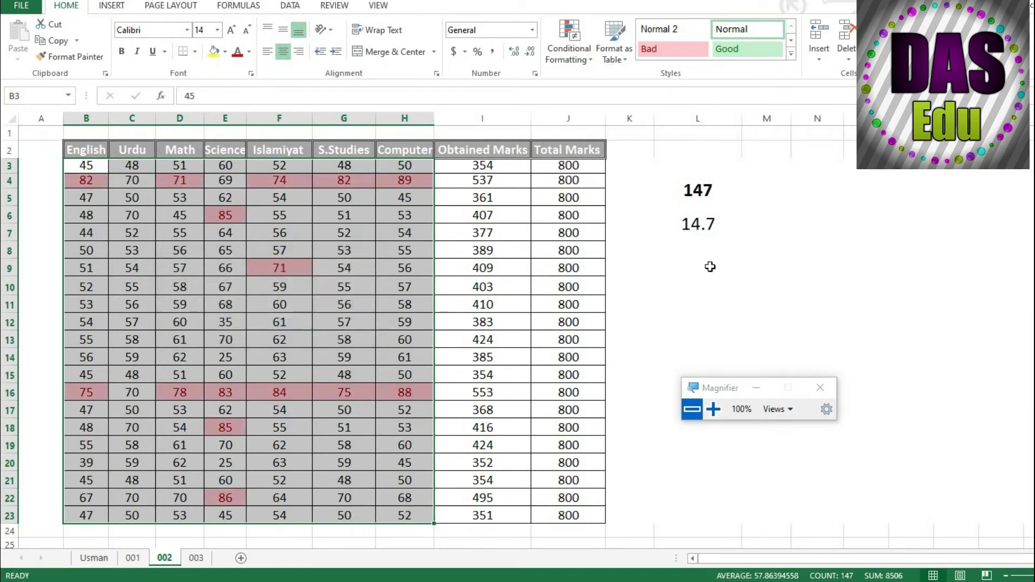
Display the ten-percent result in L6 without decimal places.
left_click(695, 229)
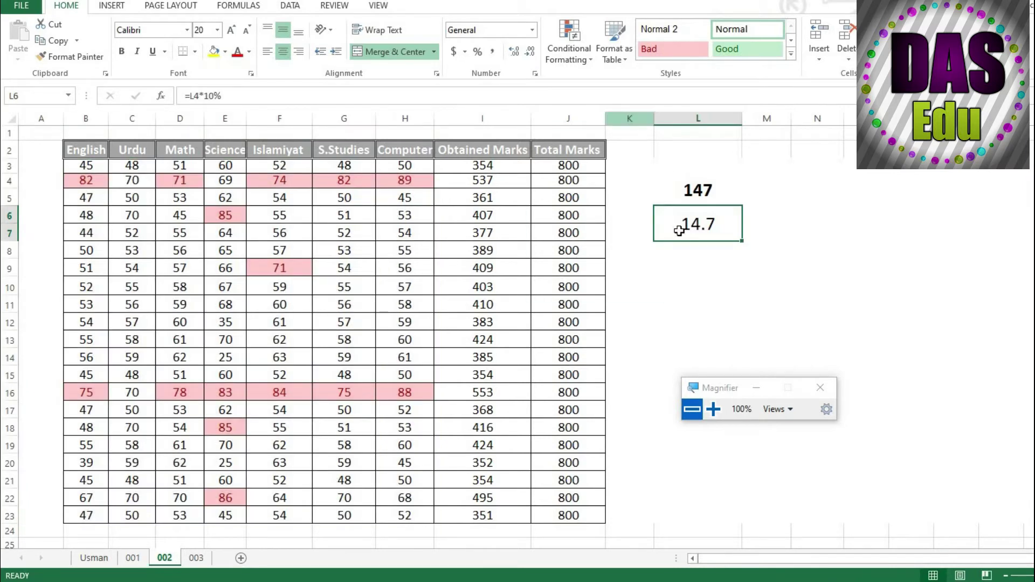
left_click(531, 53)
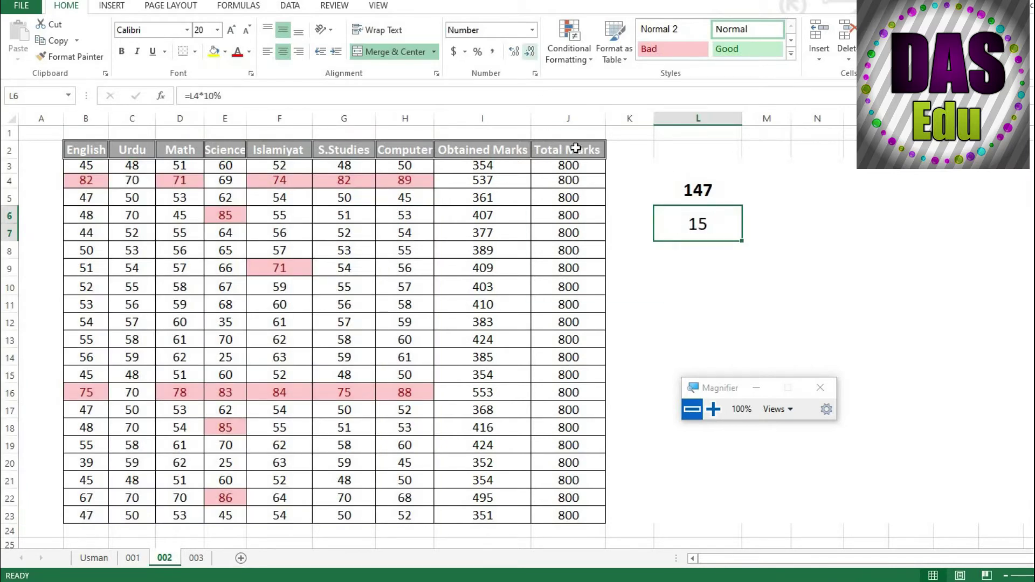
Go through the highlighted marks from row 4 to row 22 one by one to count them.
left_click(86, 180)
left_click(181, 181)
left_click(283, 180)
left_click(323, 178)
left_click(402, 180)
left_click(231, 213)
left_click(275, 264)
left_click(401, 393)
left_click(345, 392)
left_click(280, 393)
left_click(216, 394)
left_click(174, 397)
left_click(102, 394)
left_click(179, 427)
left_click(232, 493)
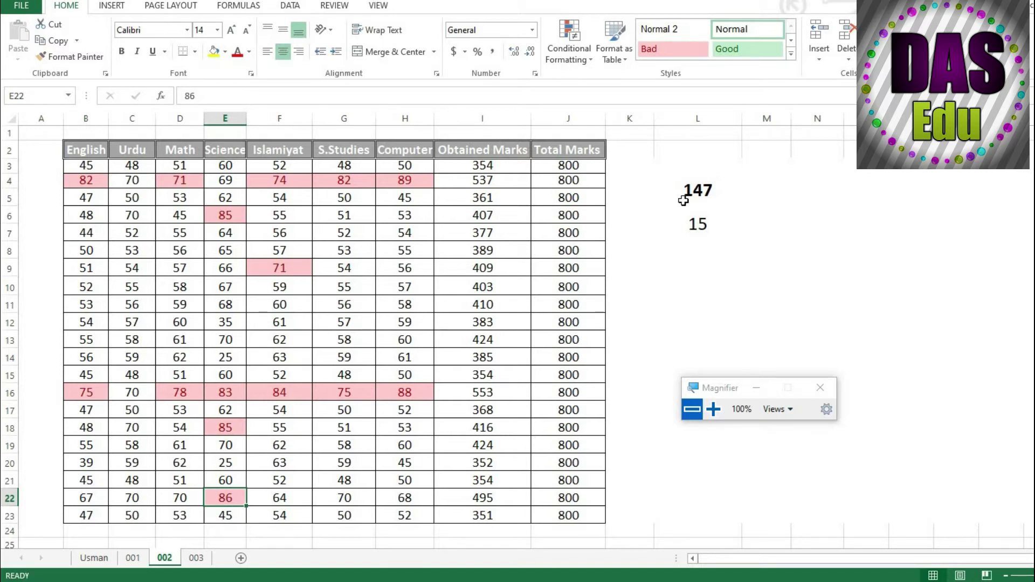
Try to add another Top 10% rule with a lower percentage to the already highlighted marks in B3:H23.
left_click_drag(80, 168, 422, 518)
left_click(587, 61)
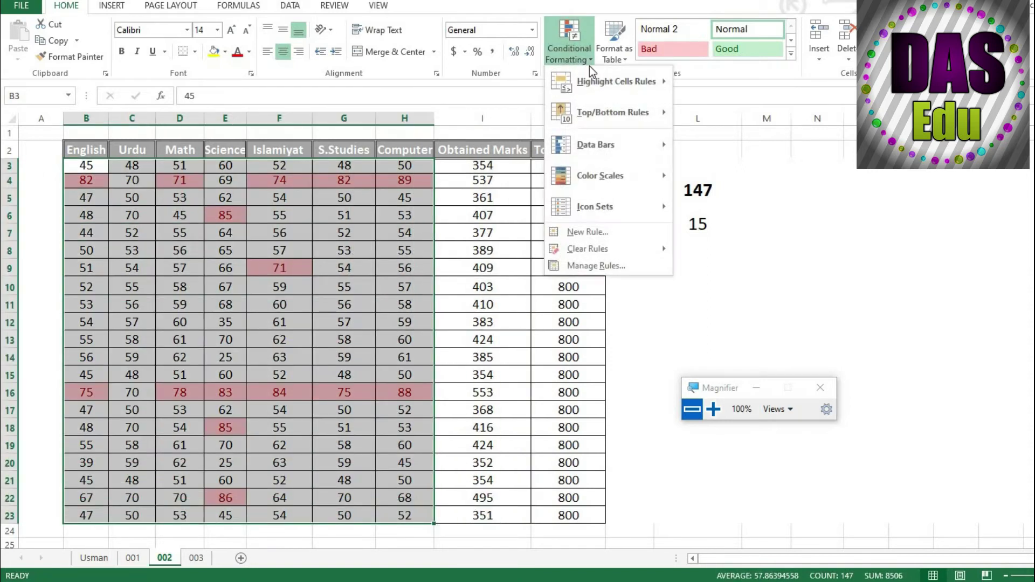
mouse_move(608, 112)
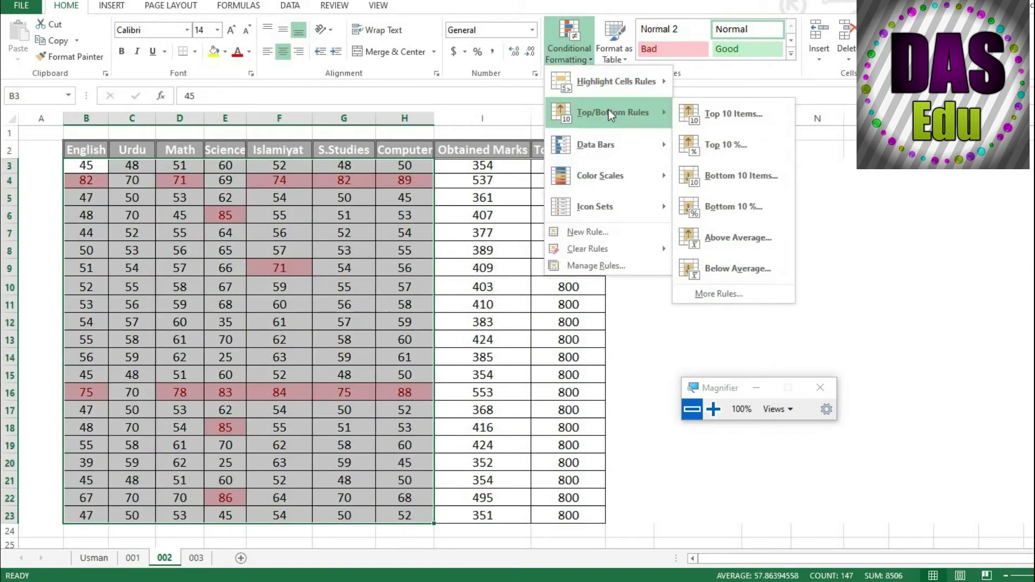
left_click(719, 156)
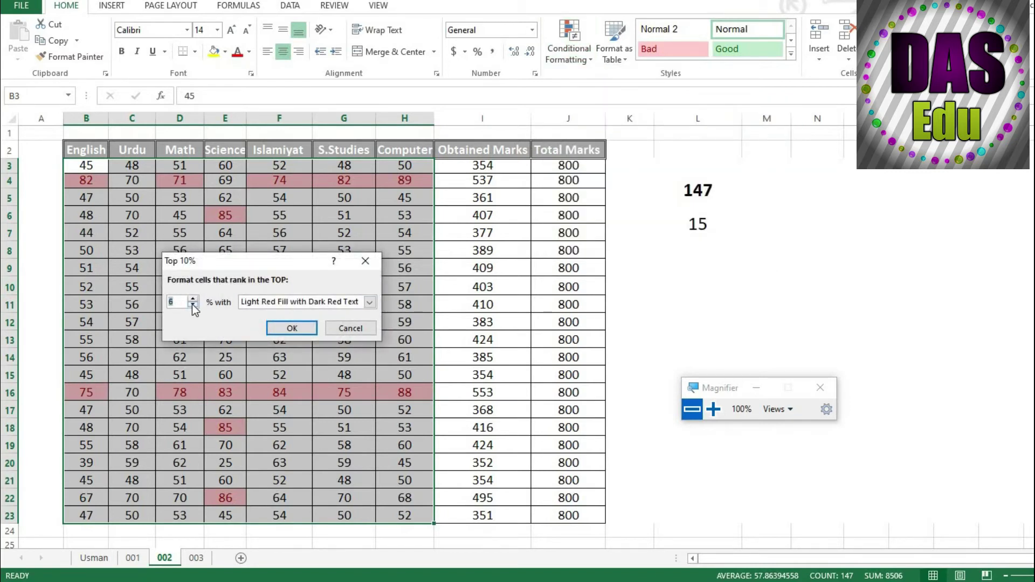
left_click(290, 328)
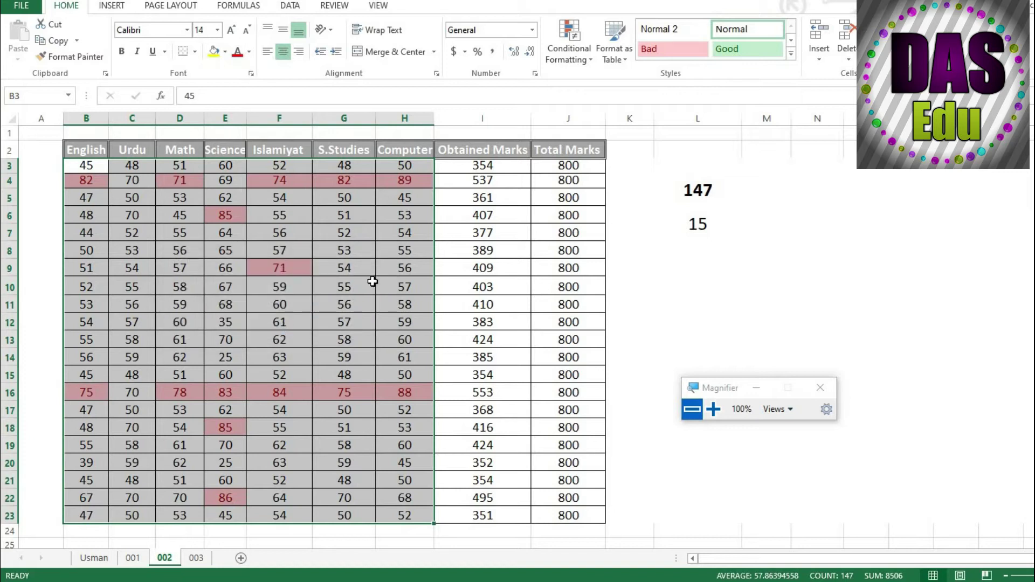
Clear the conditional formatting rules from the marks in B3:H23.
left_click(588, 57)
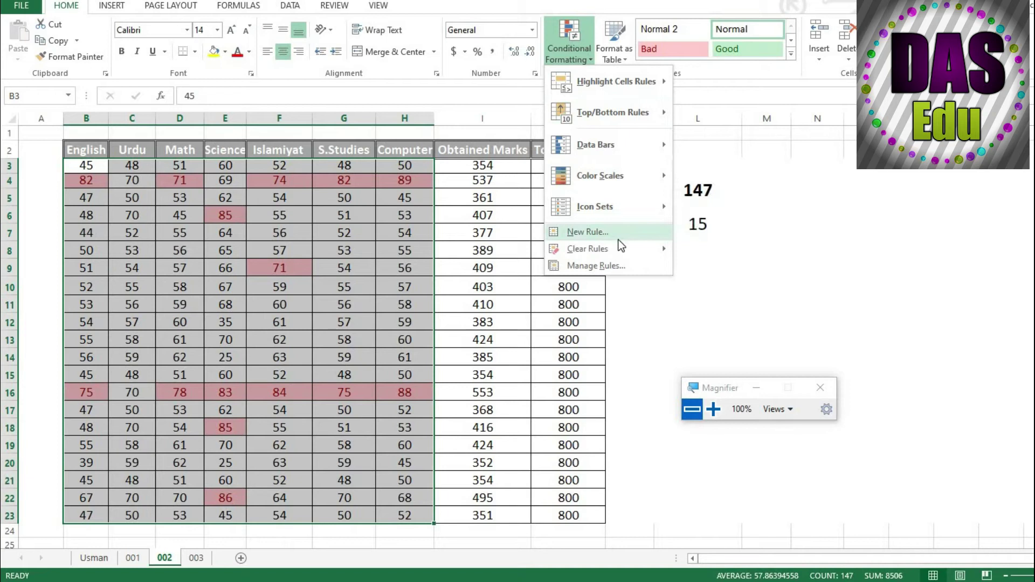
mouse_move(621, 248)
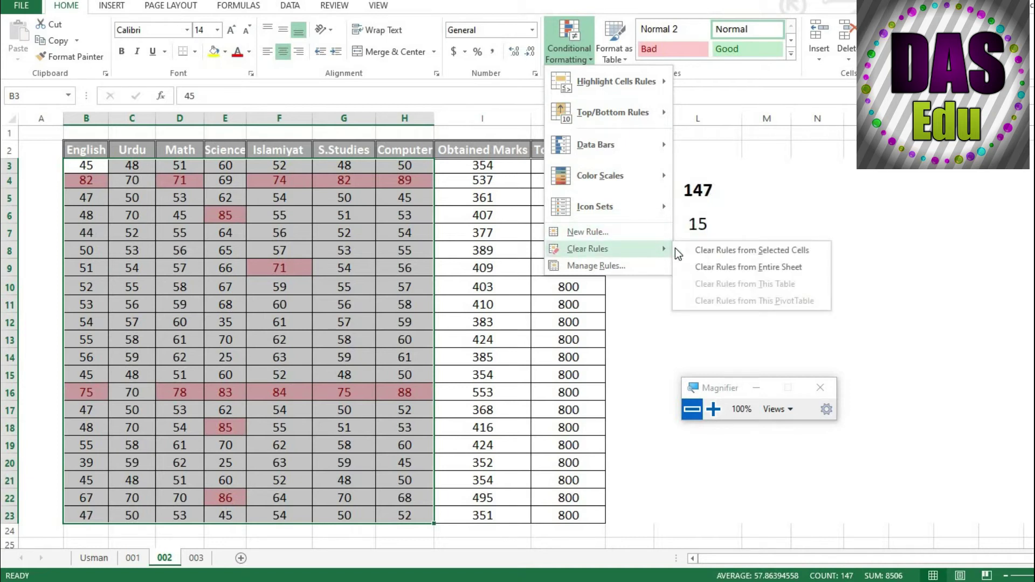
left_click(739, 251)
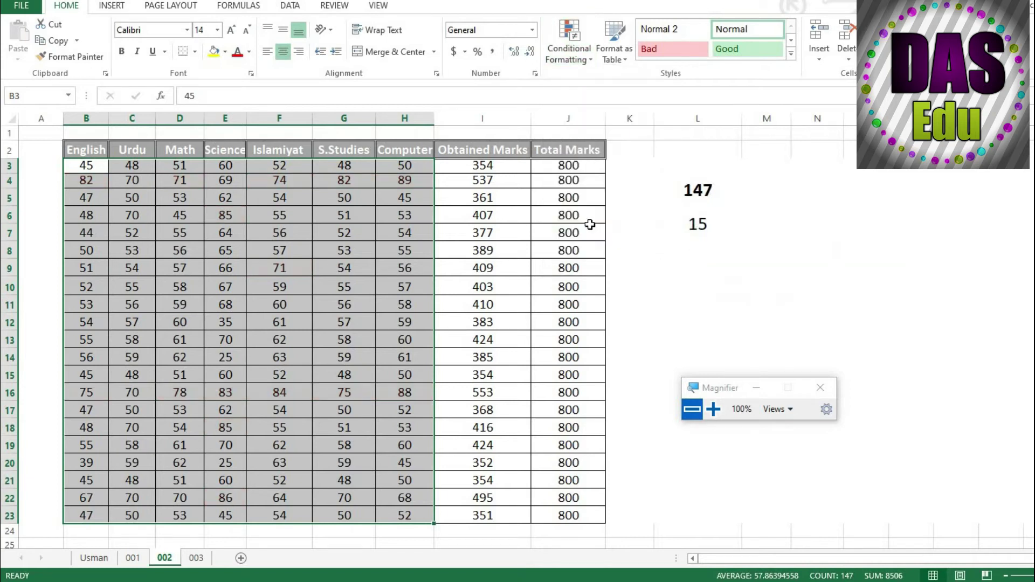
Apply a Top 10% rule to the marks in B3:H23 for the top 5%, using Light Red Fill with Dark Red Text.
left_click(590, 58)
mouse_move(610, 119)
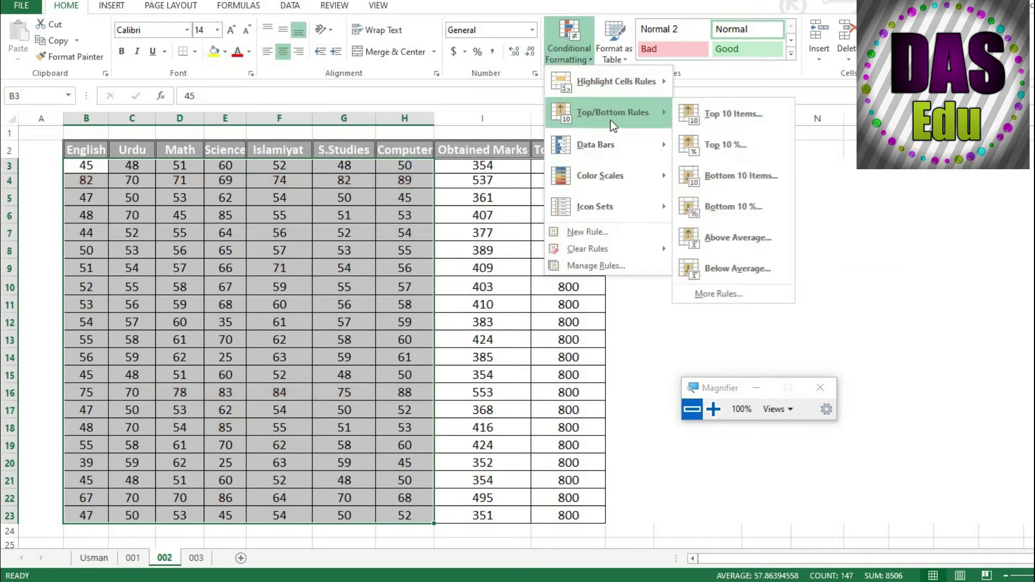
left_click(706, 144)
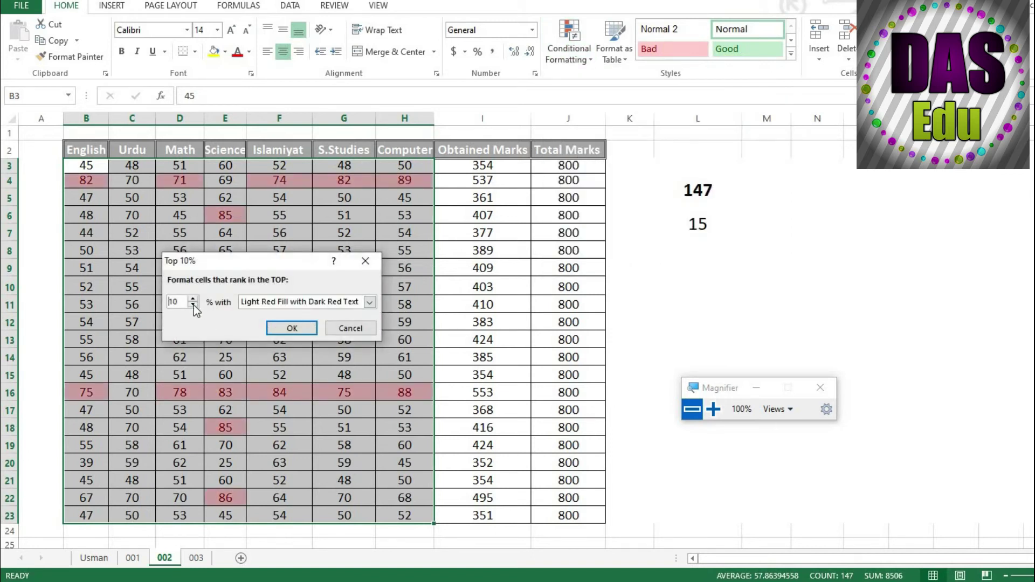
left_click(193, 305)
left_click(193, 306)
left_click(193, 305)
left_click(192, 305)
left_click(193, 305)
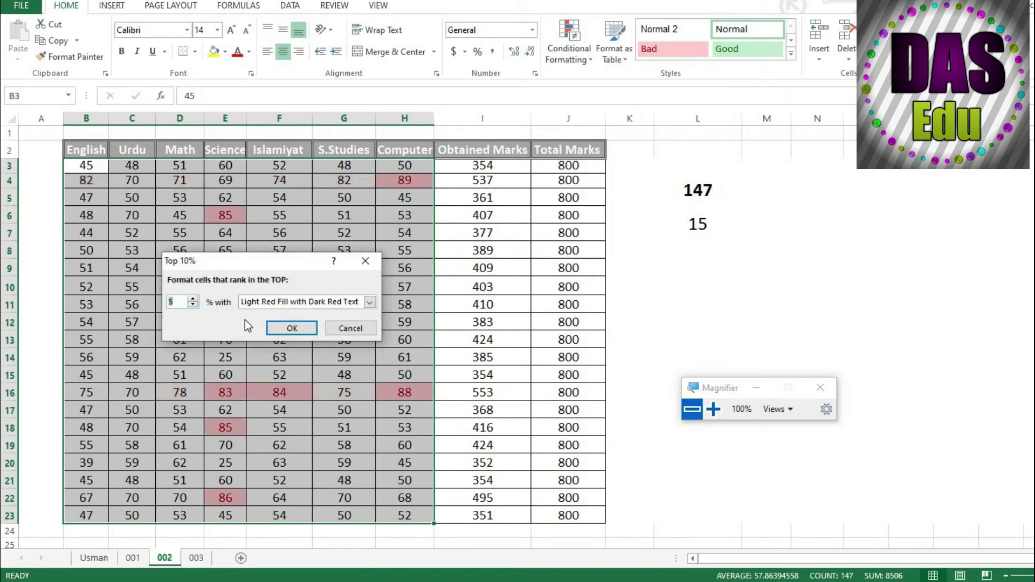
left_click(292, 328)
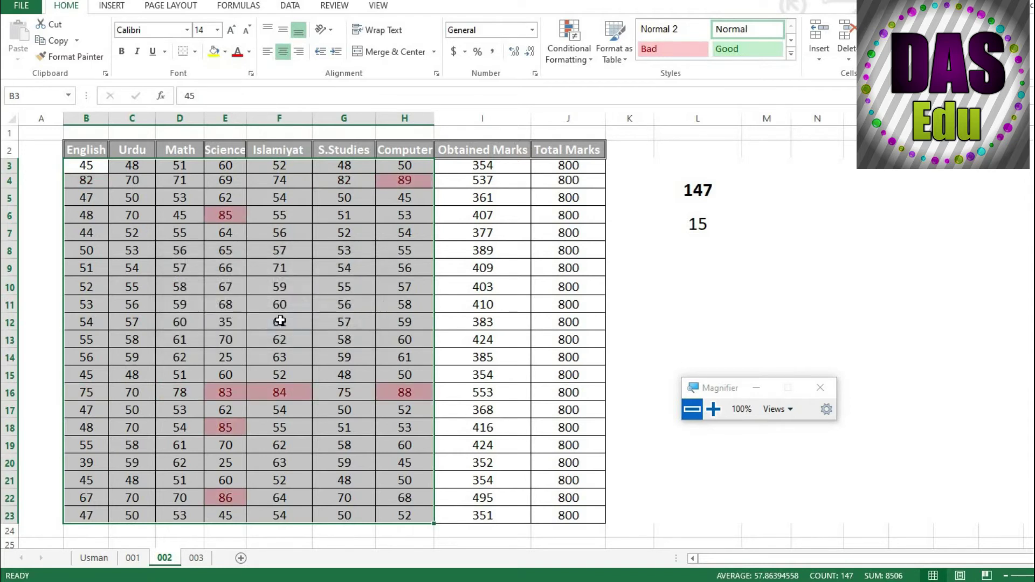
left_click(658, 292)
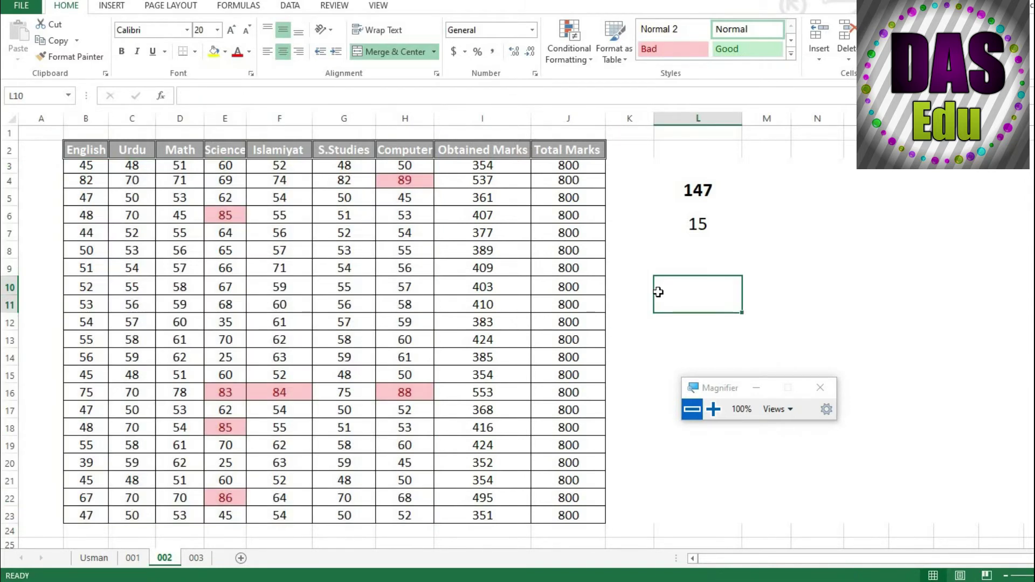
Examine the highlighted marks in the table, including those in H4, E6 and E22.
left_click(232, 216)
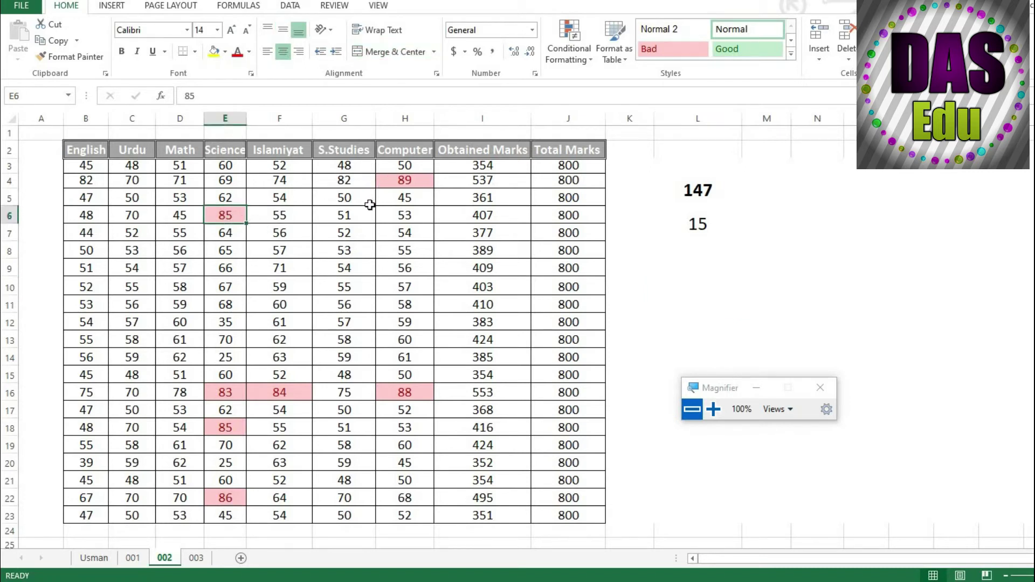
left_click(404, 180)
left_click(226, 217)
left_click(226, 493)
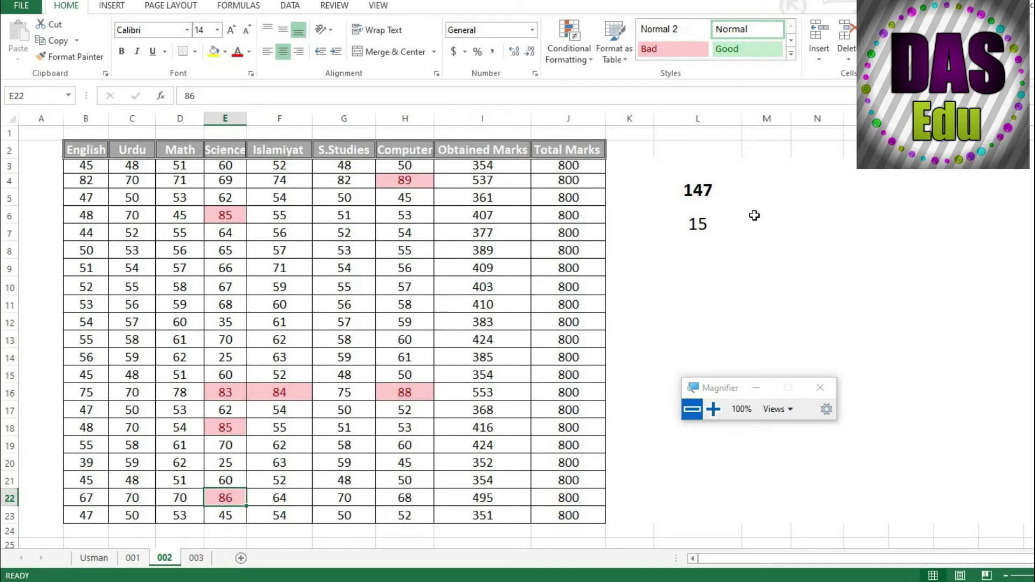
Enter the numbers 1, 2 and 3 in cells M4 to M6.
left_click(758, 179)
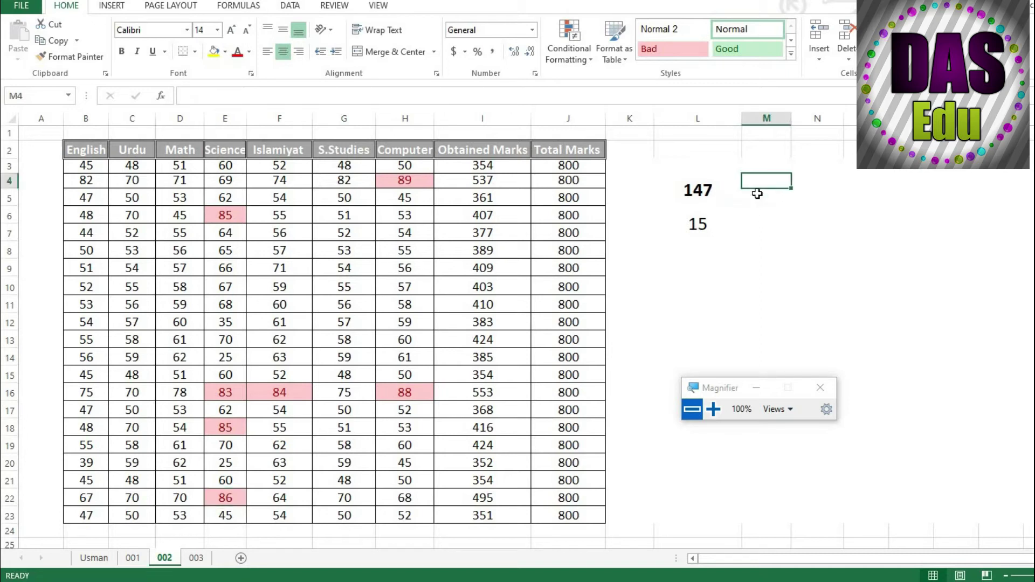
type("12")
key("Return")
key("Up")
type("1")
key("Return")
type("2")
key("Return")
type("3")
key("Return")
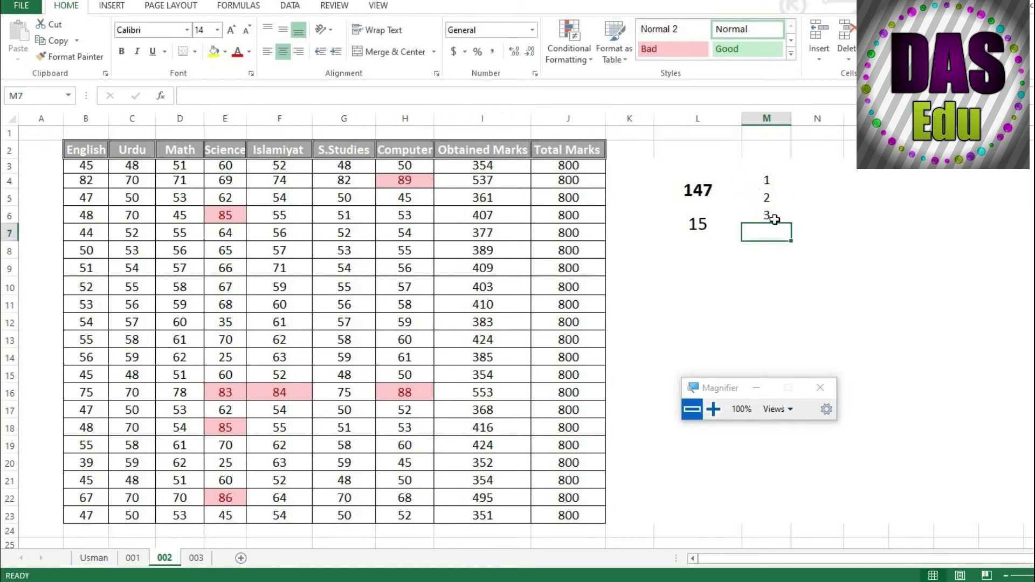
Fill the number series down from M5 and trim the extra cell in M14, so that M4:M13 holds 1 to 10.
left_click(785, 201)
left_click_drag(791, 216, 795, 369)
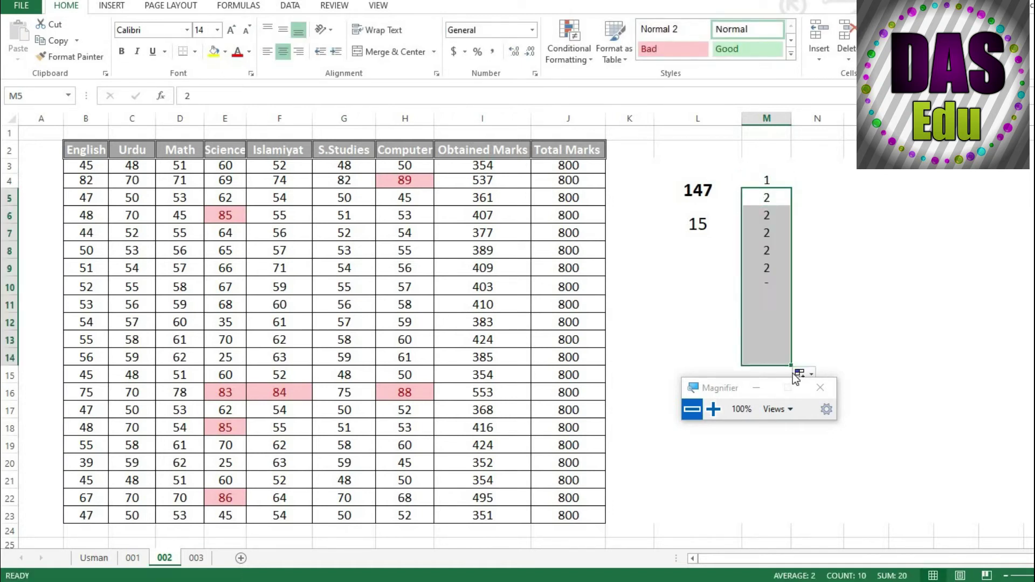
left_click(799, 374)
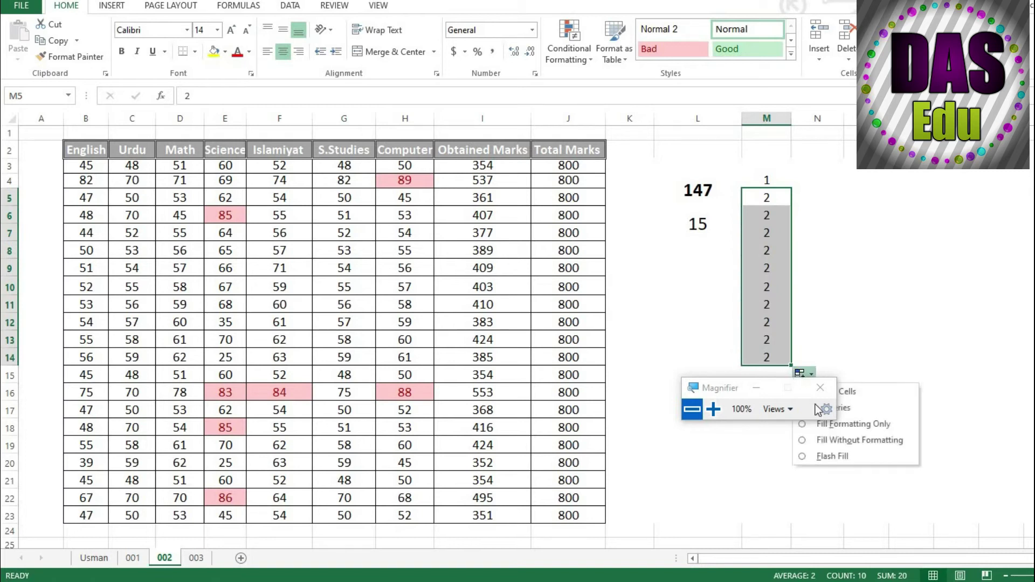
left_click(848, 409)
left_click_drag(719, 386, 743, 470)
left_click(771, 358)
key("Delete")
Enter 11 in N4 and fill the series down to 20 in N13.
left_click(816, 181)
type("11")
key("Return")
left_click(814, 180)
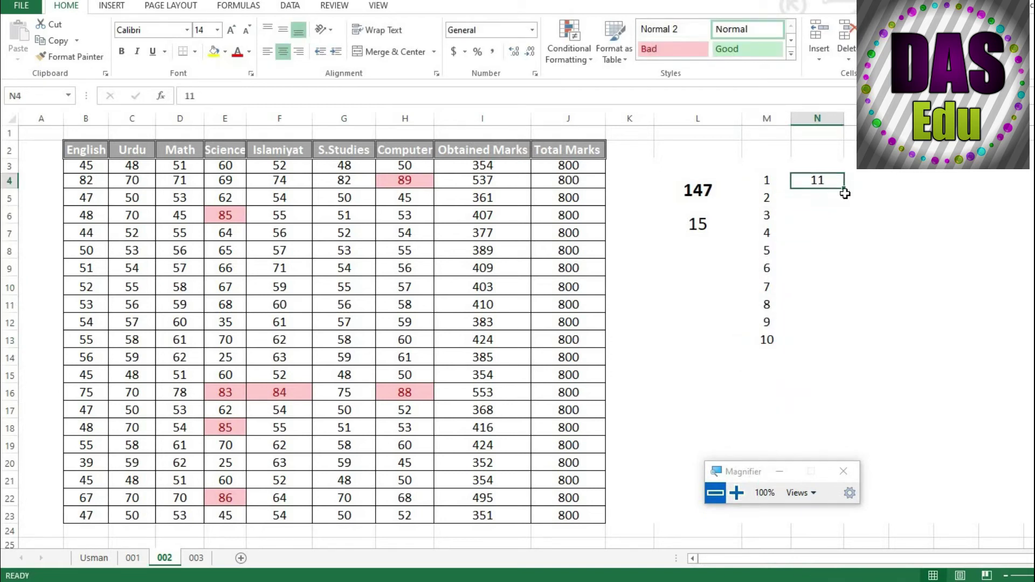
left_click_drag(843, 189, 851, 356)
left_click(852, 391)
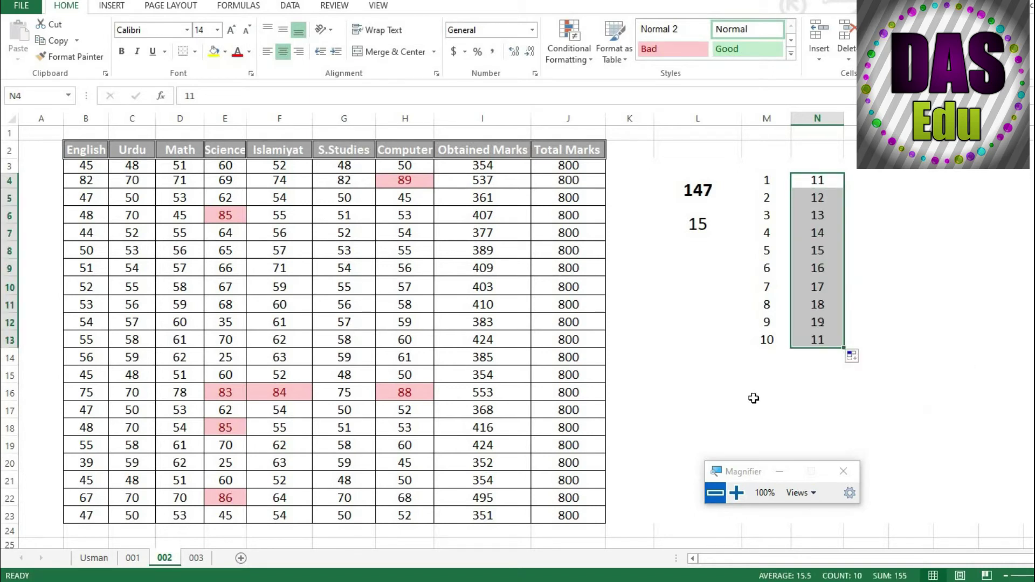
left_click(754, 397)
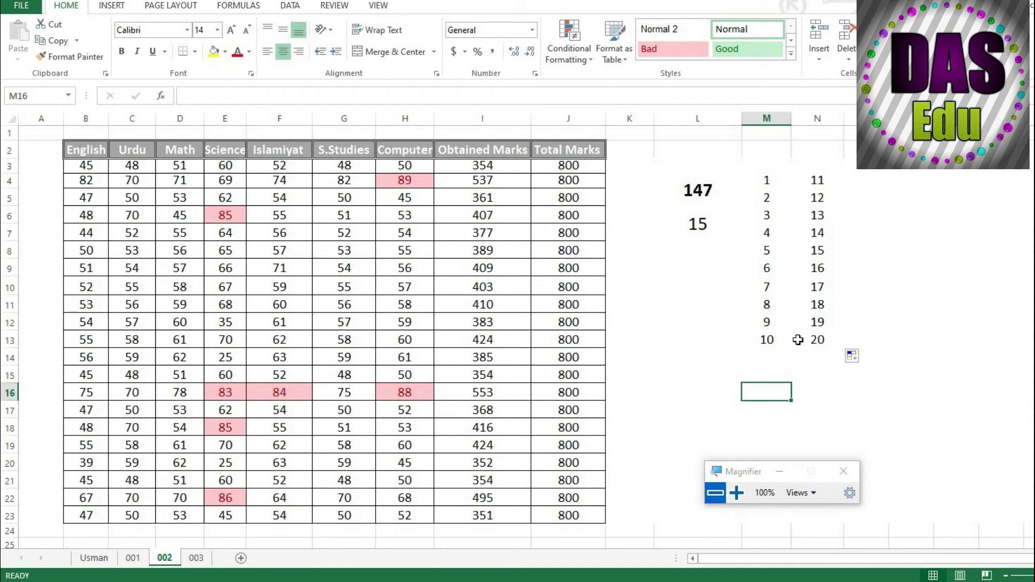
Apply a Top 10% rule to M4:N13 with Light Red Fill with Dark Red Text and check cells N12:N13.
left_click(763, 182)
left_click_drag(823, 333, 817, 339)
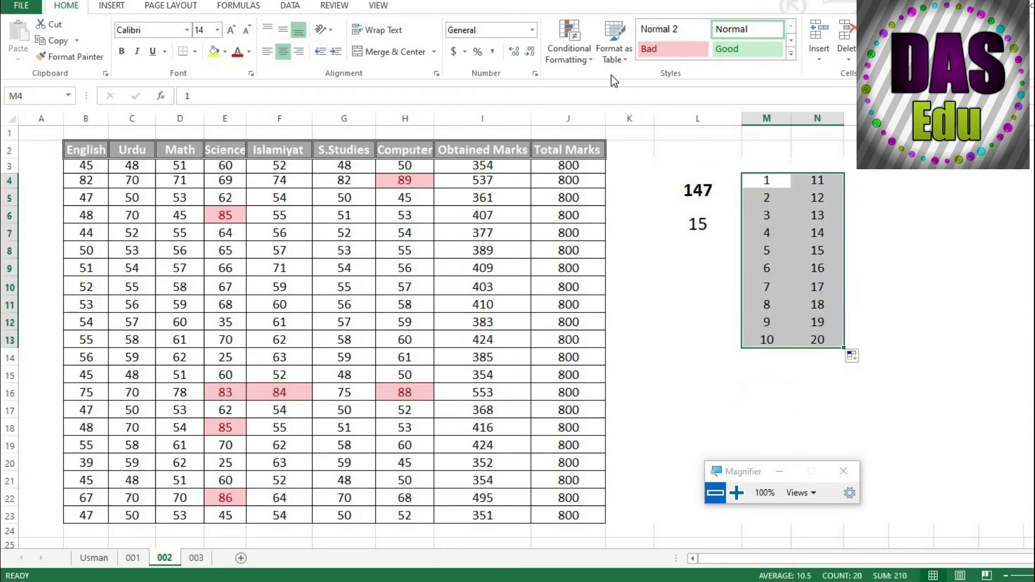
left_click(588, 58)
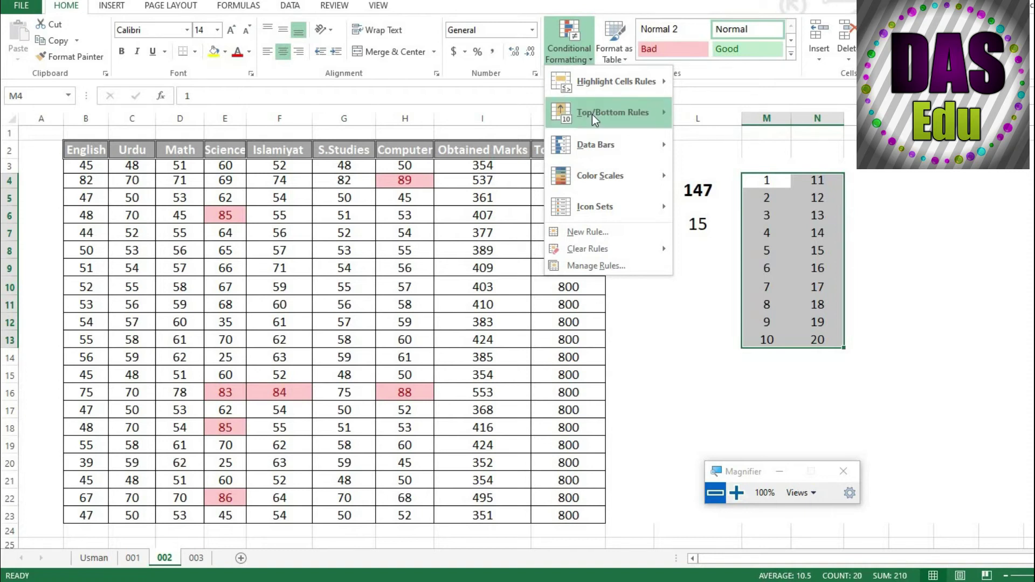
mouse_move(592, 114)
left_click(749, 147)
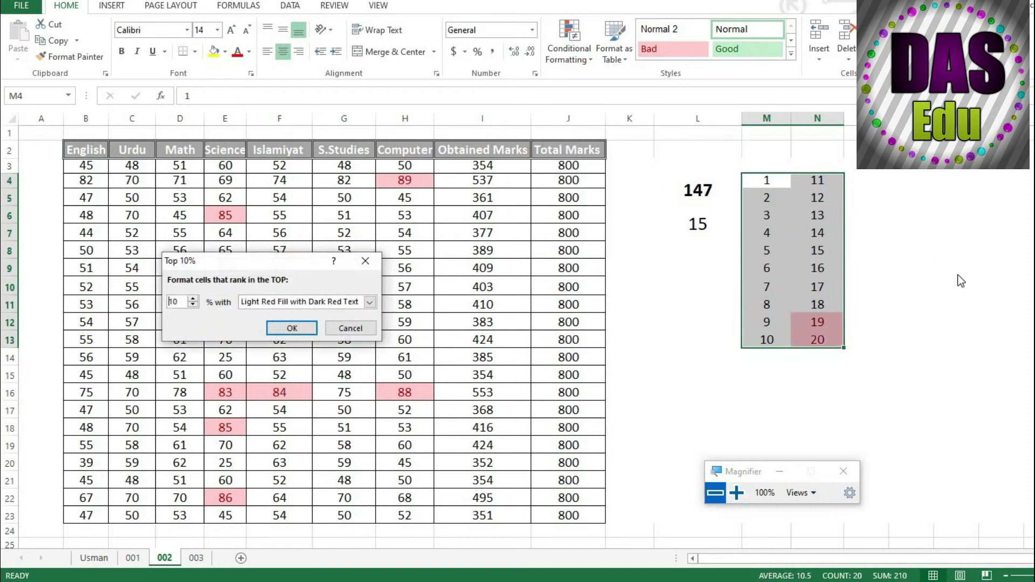
left_click(290, 327)
left_click_drag(817, 322, 816, 339)
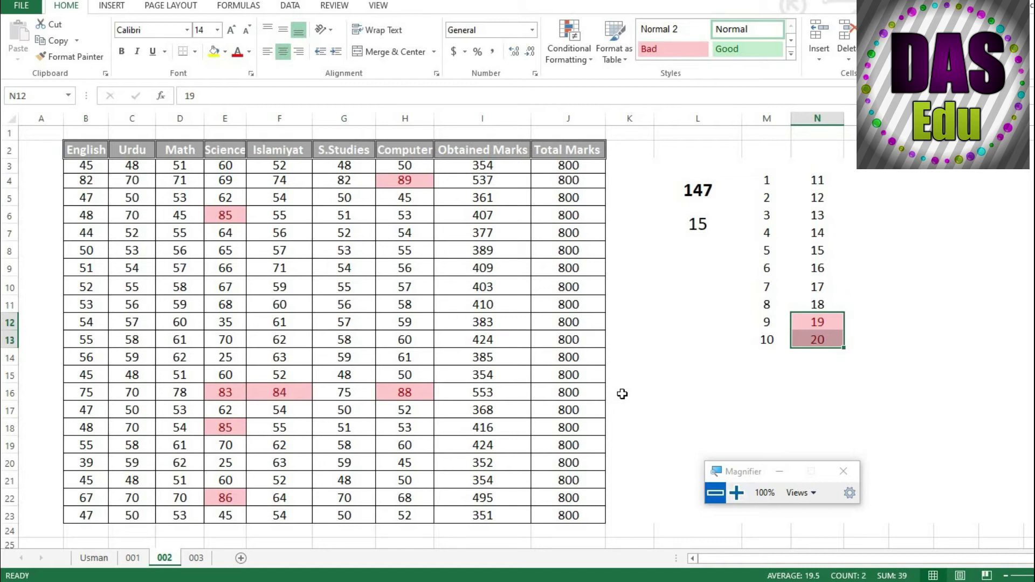
Clear the conditional formatting rules from the subject and obtained marks in B3:I23.
left_click_drag(90, 168, 485, 514)
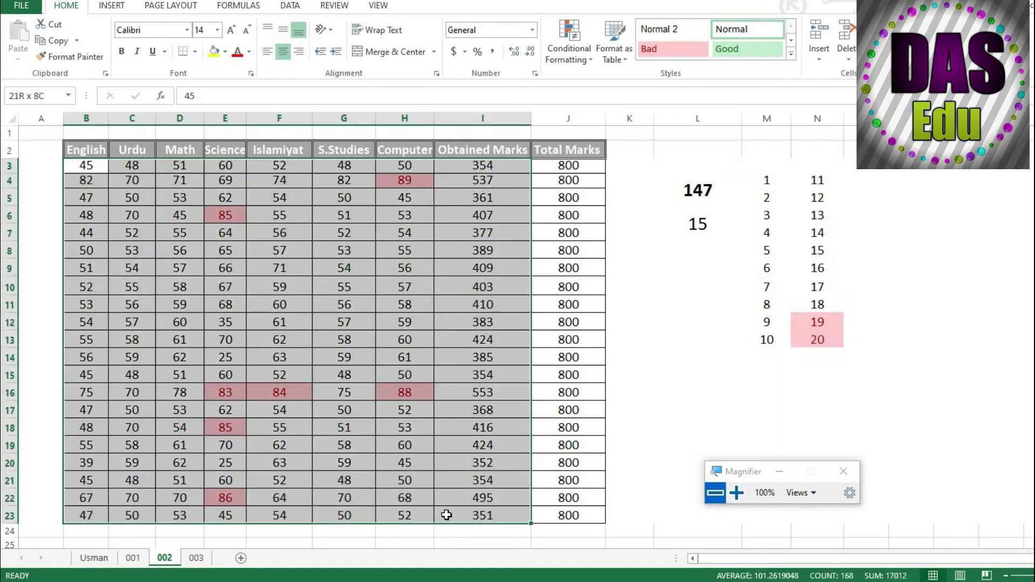
left_click(591, 56)
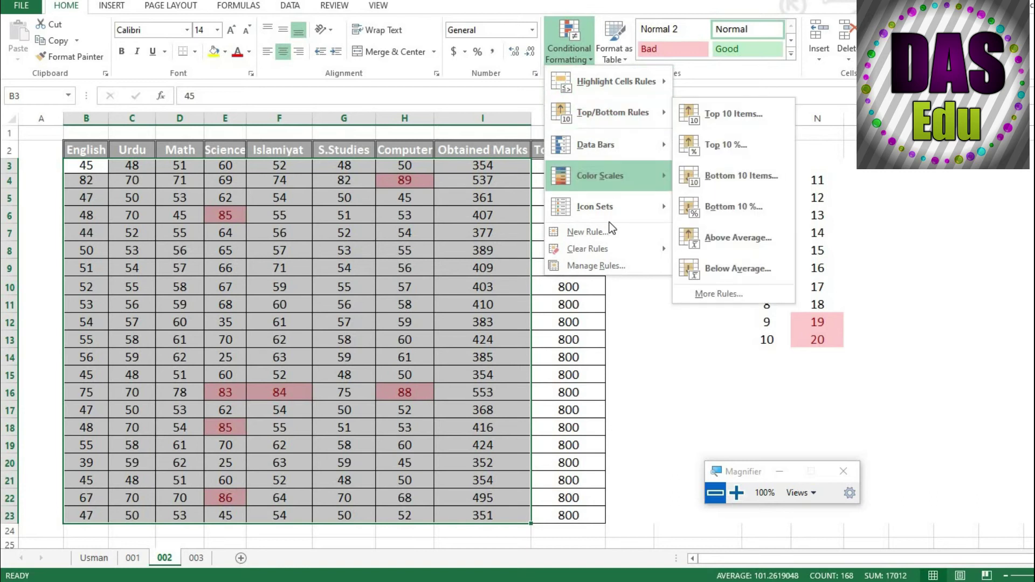
mouse_move(610, 249)
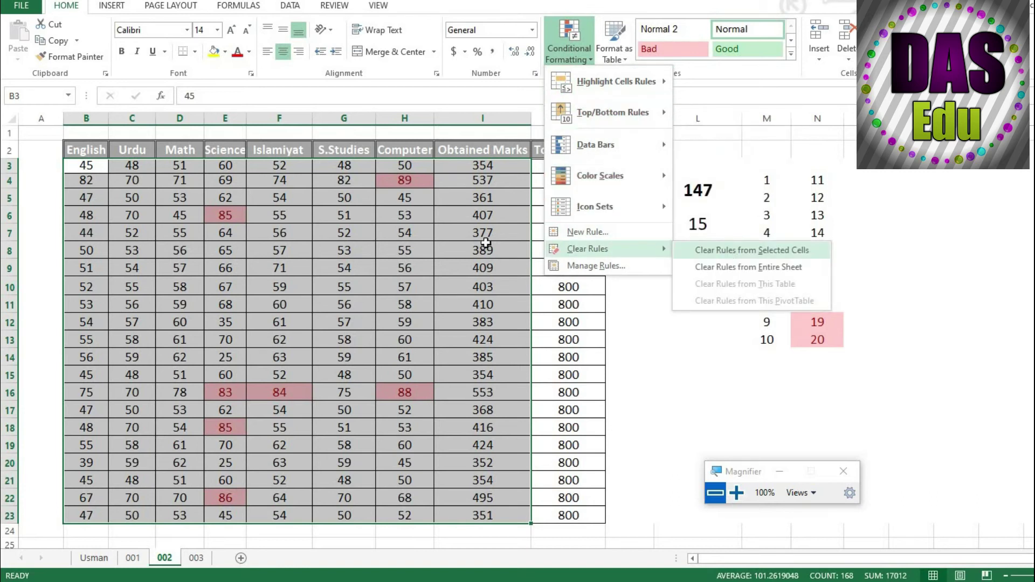
left_click(727, 251)
left_click(566, 249)
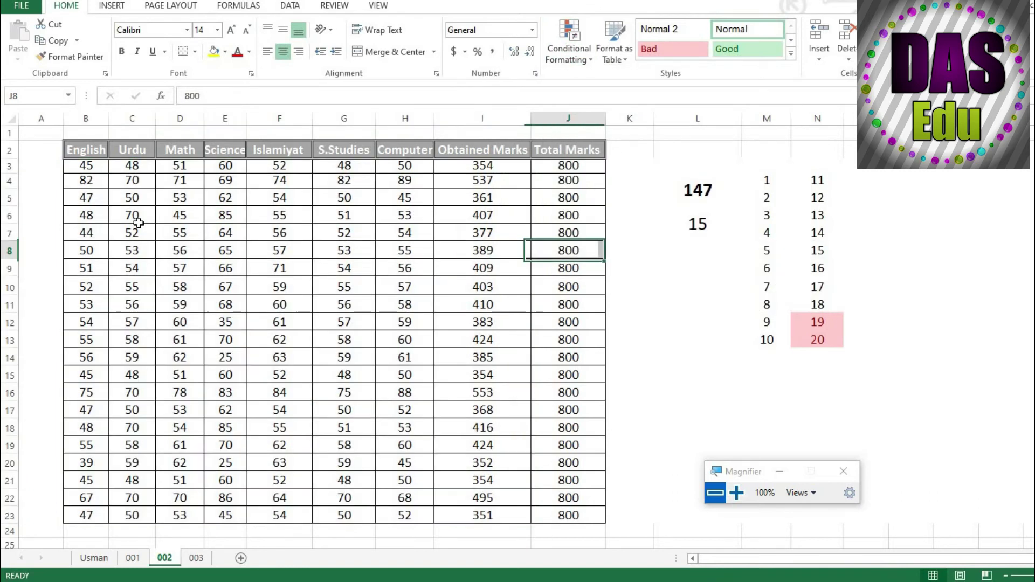
Apply a Bottom 10% rule to the marks in B3:H23, using Green Fill with Dark Green Text.
left_click_drag(86, 165, 410, 516)
left_click(587, 60)
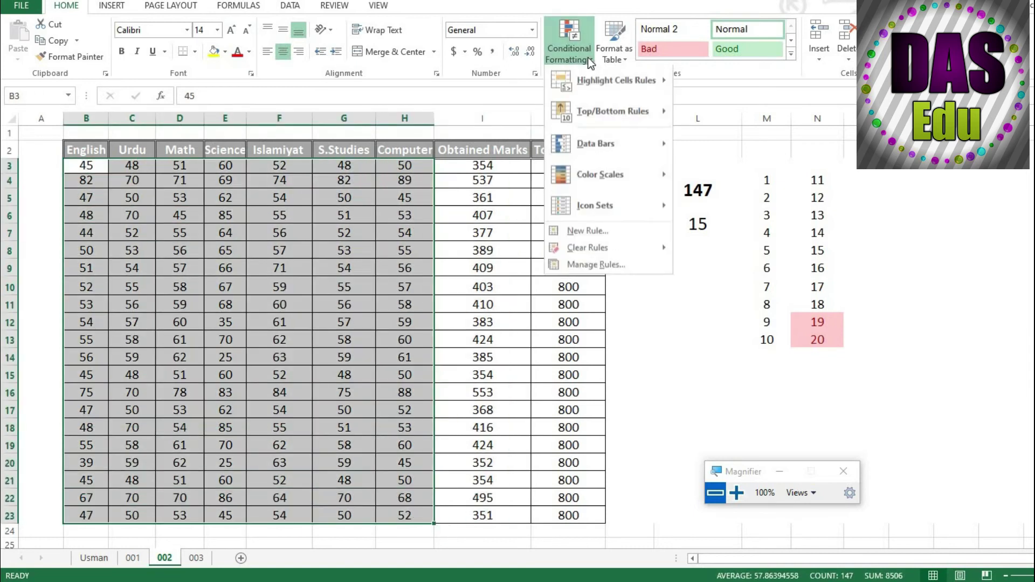
mouse_move(620, 114)
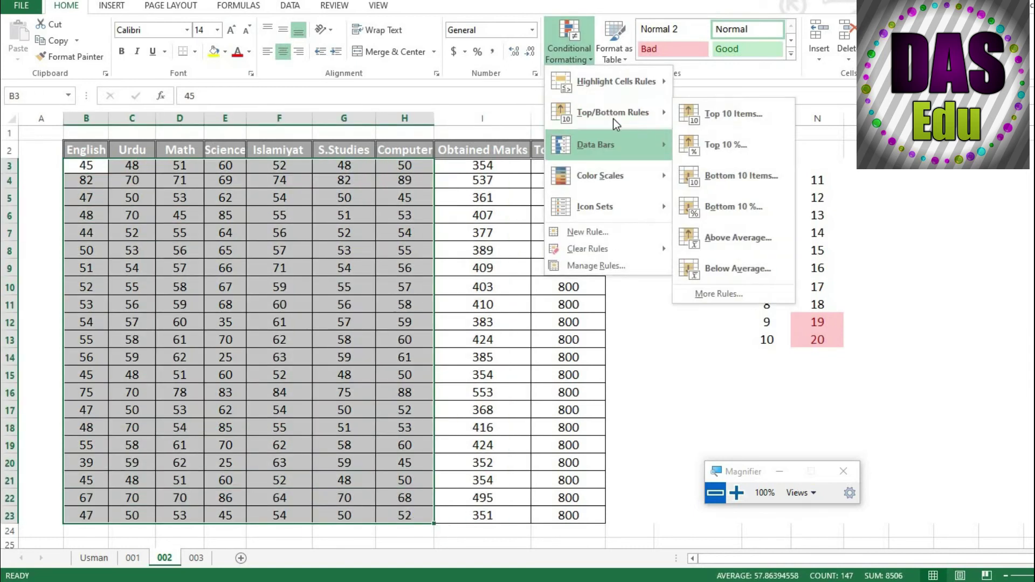
left_click(723, 209)
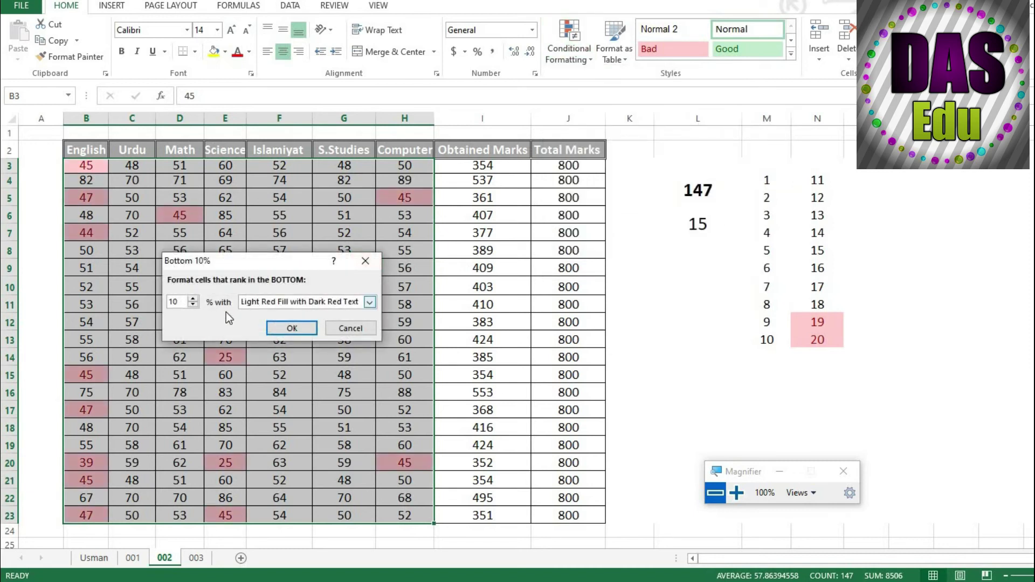
left_click(369, 302)
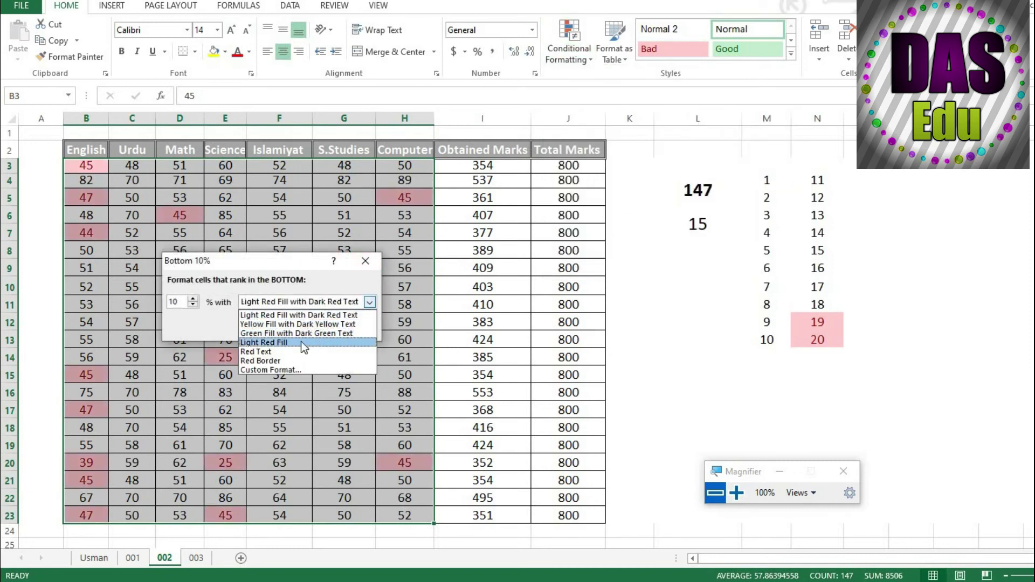
left_click(298, 334)
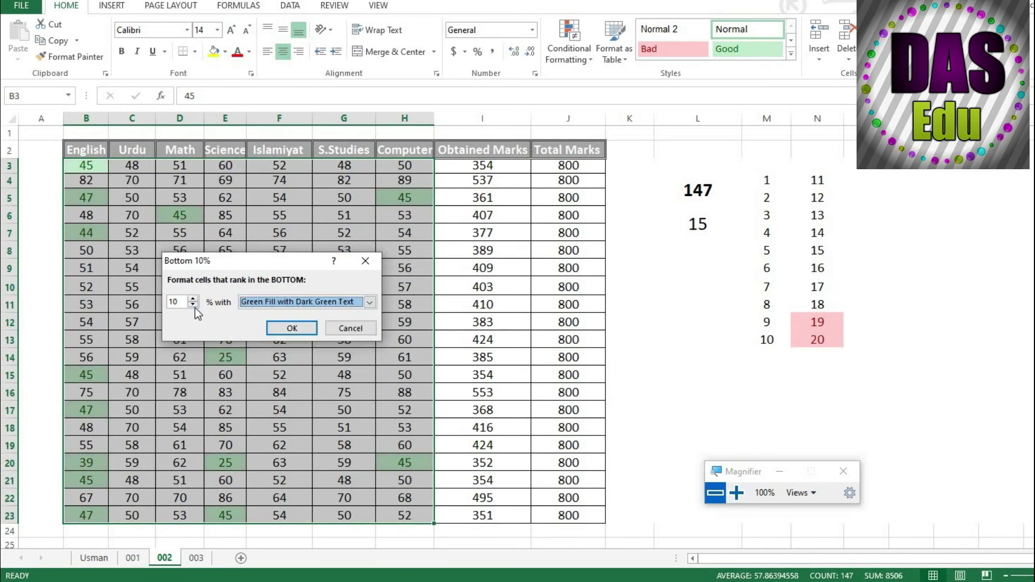
left_click(284, 327)
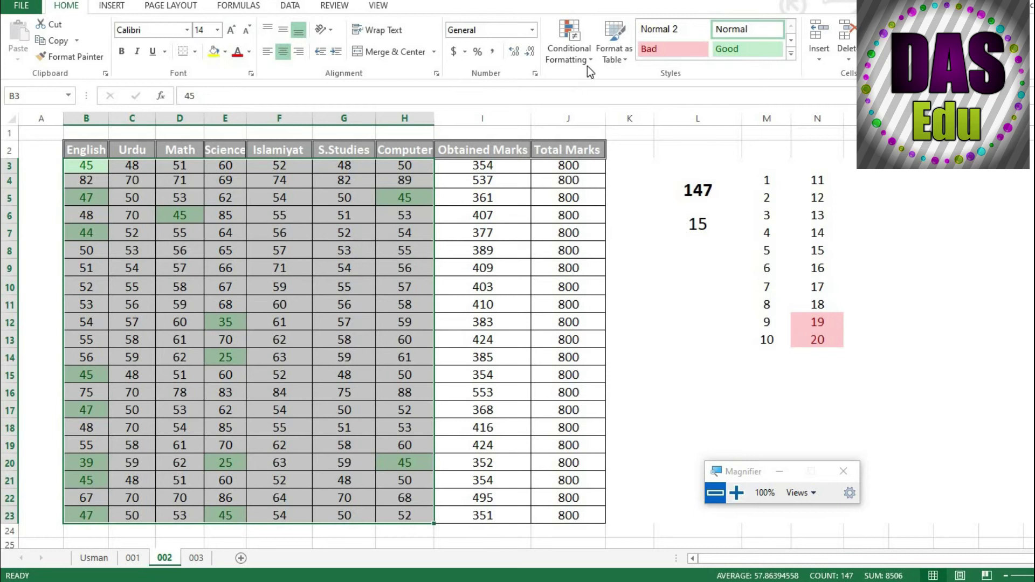
Clear the Bottom 10% formatting rule from the marks in B3:H23.
left_click(621, 59)
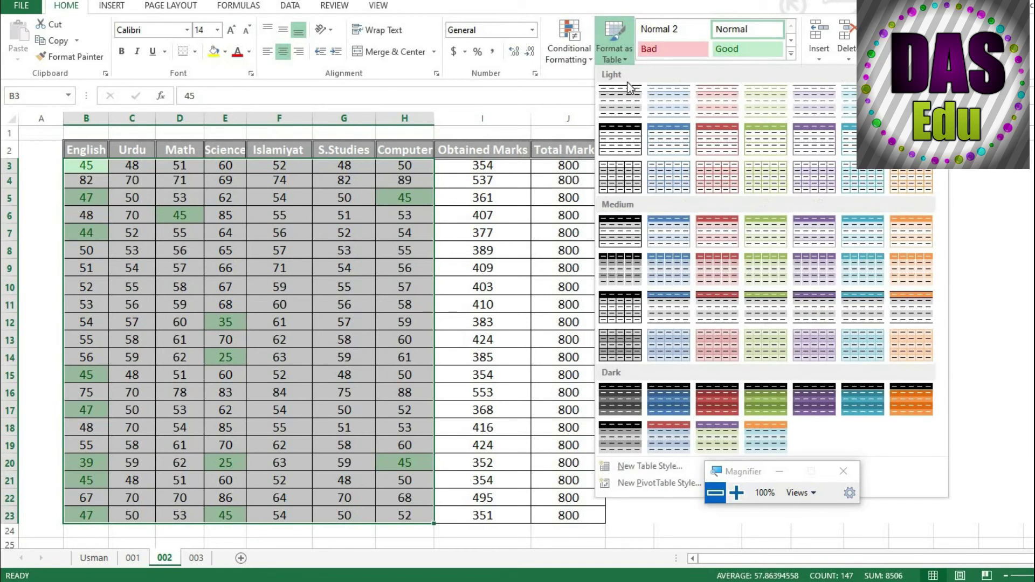
left_click(589, 59)
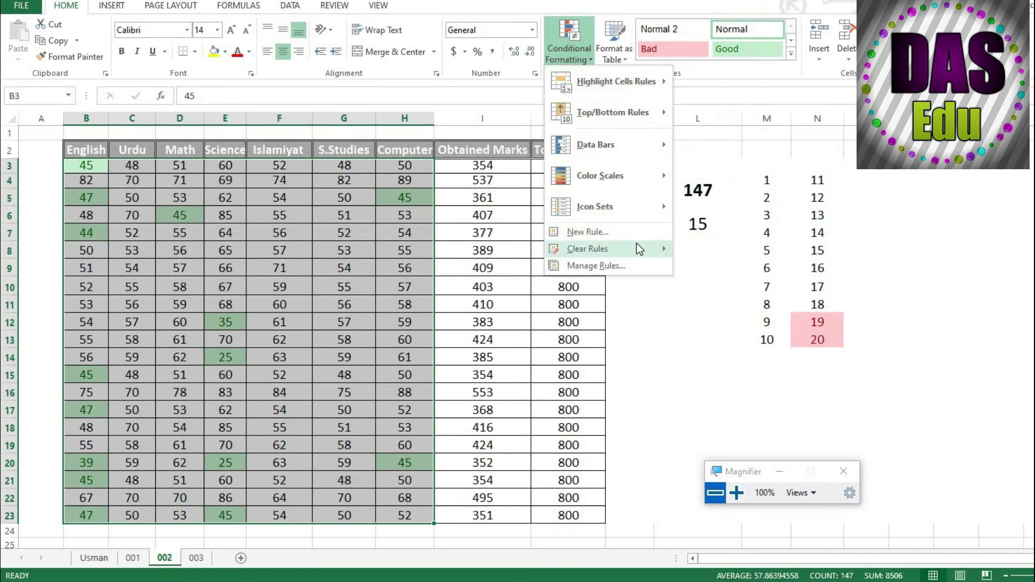
left_click(711, 249)
left_click(655, 325)
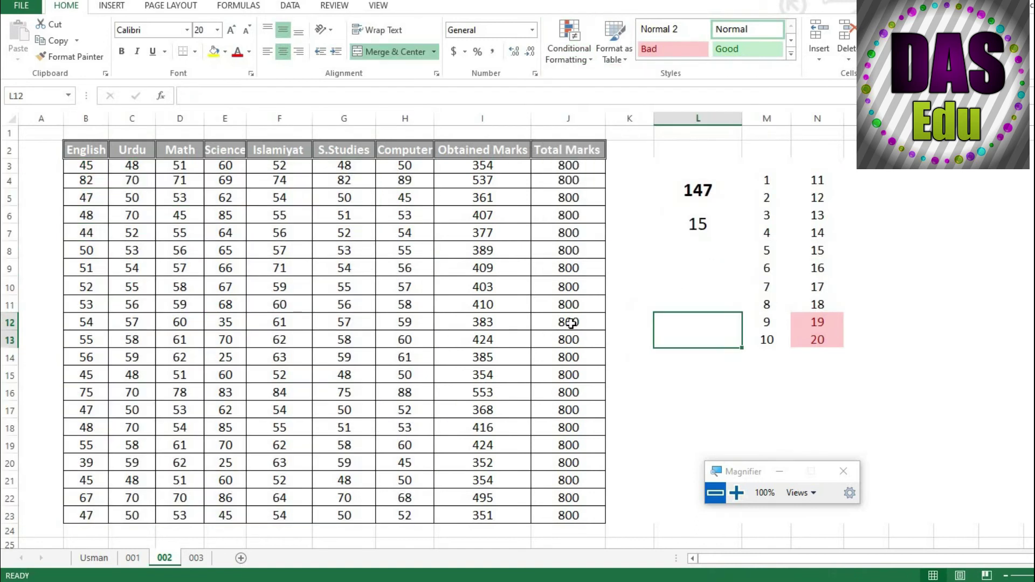
Delete the practice numbers in columns M and N beside the marks table.
left_click_drag(770, 169, 845, 365)
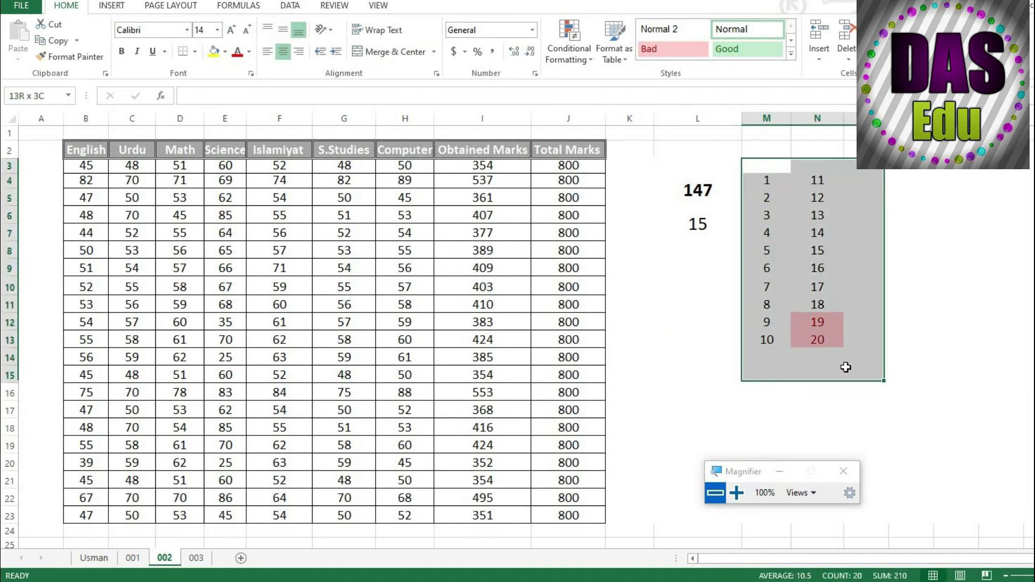
key("Delete")
left_click(688, 322)
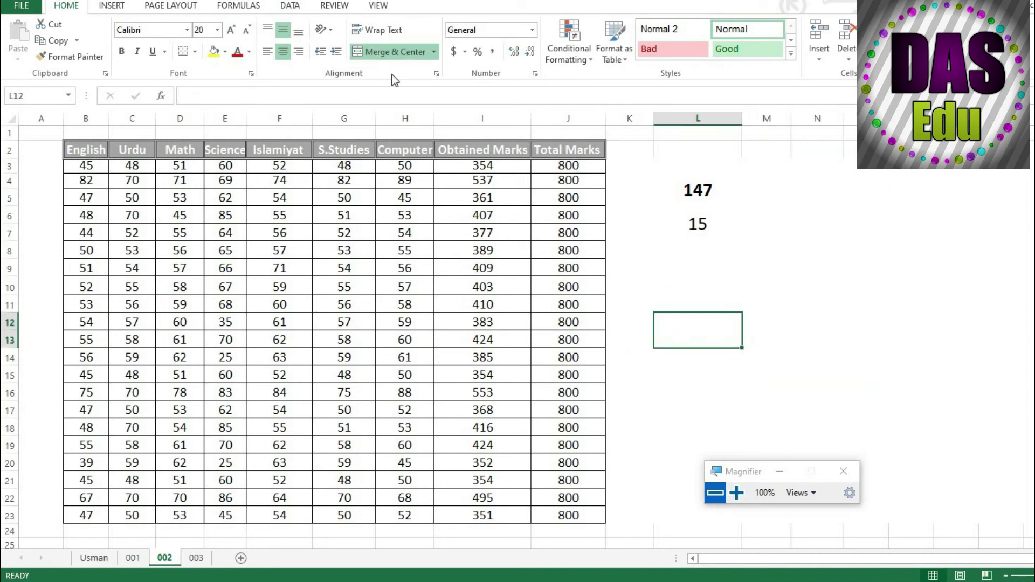
left_click(589, 60)
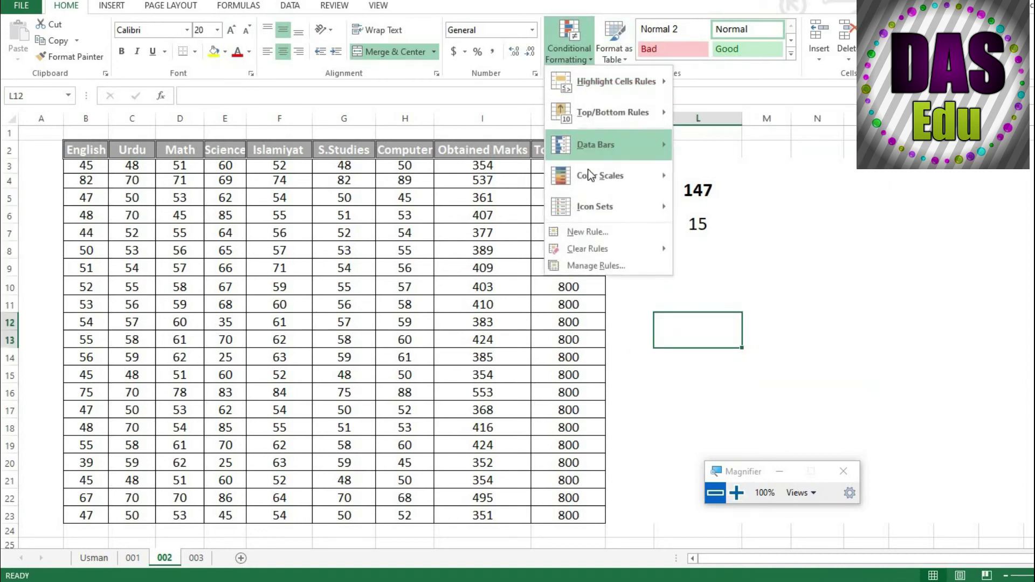
mouse_move(620, 112)
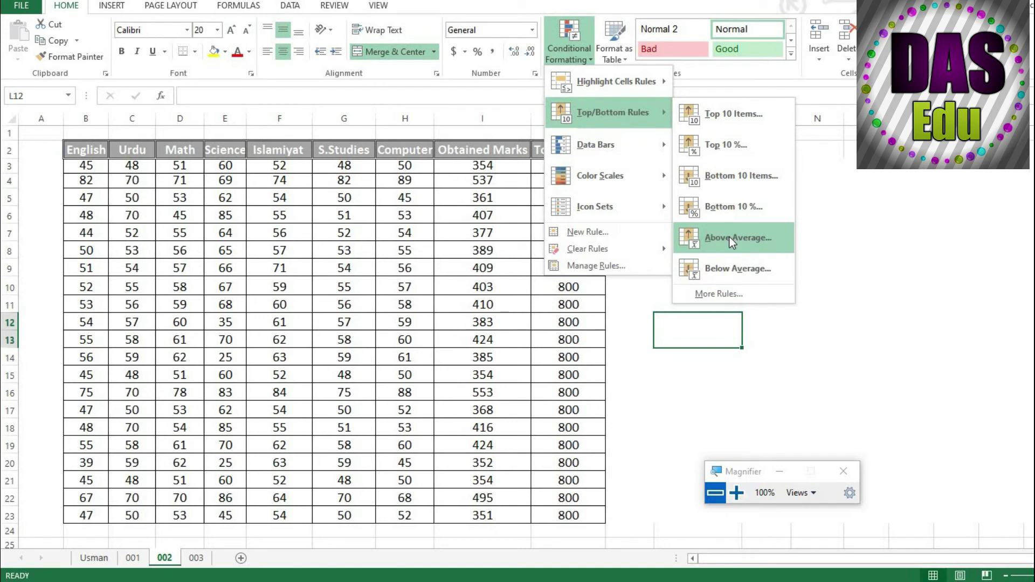
left_click(388, 298)
Apply an Above Average rule to the marks in B3:H23, using Light Red Fill with Dark Red Text.
left_click_drag(87, 165, 400, 512)
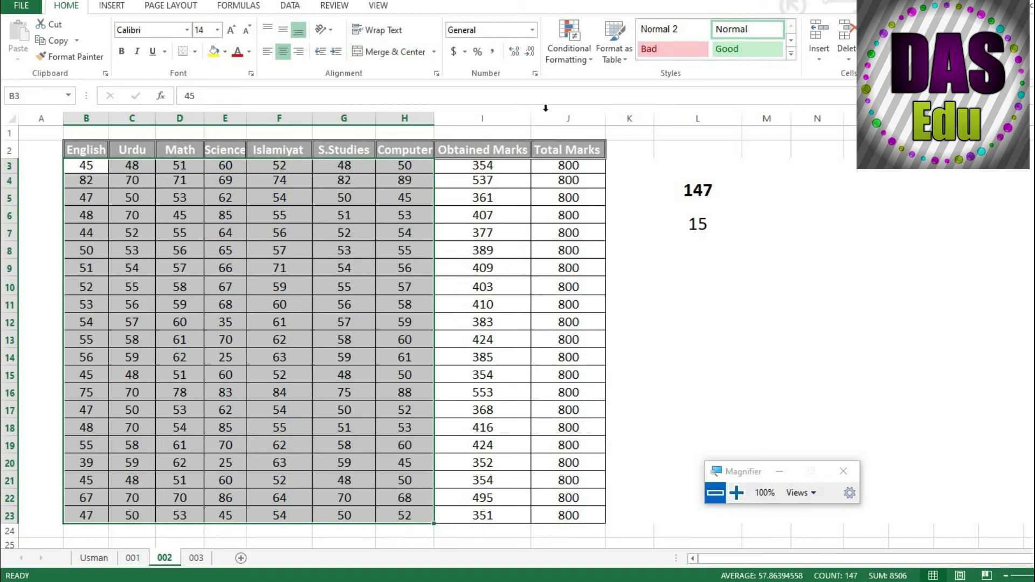
left_click(589, 60)
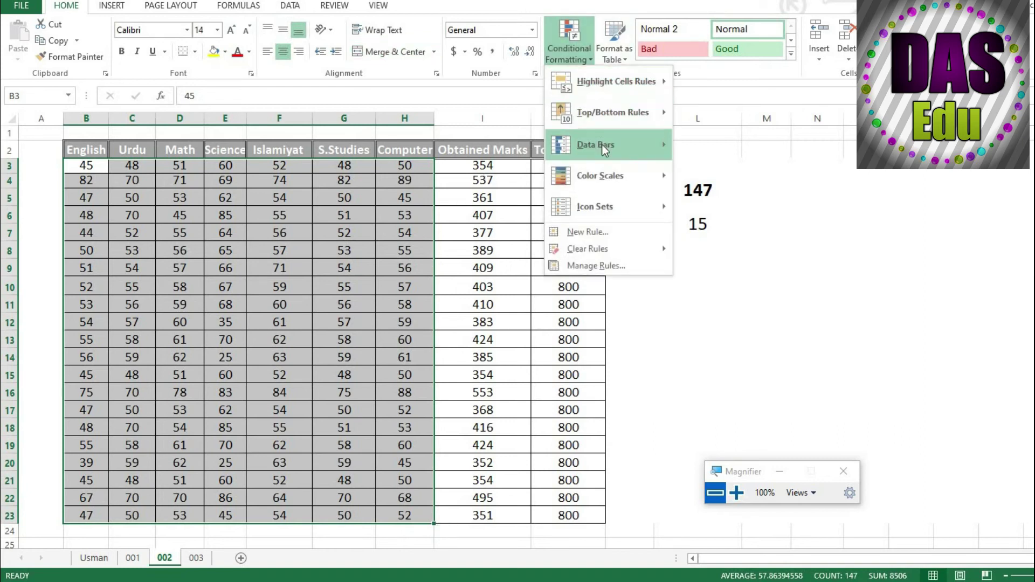
mouse_move(621, 115)
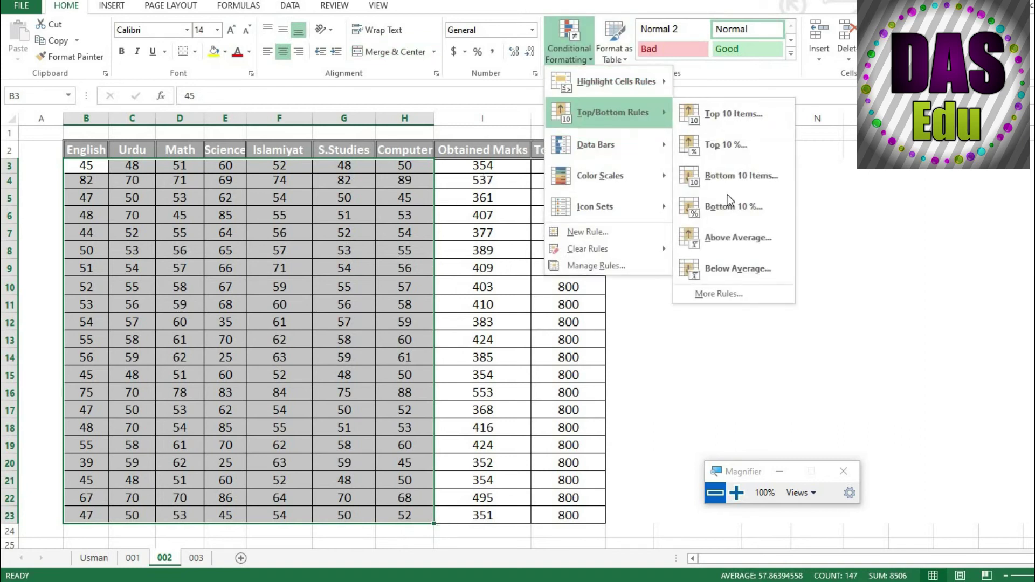
left_click(733, 239)
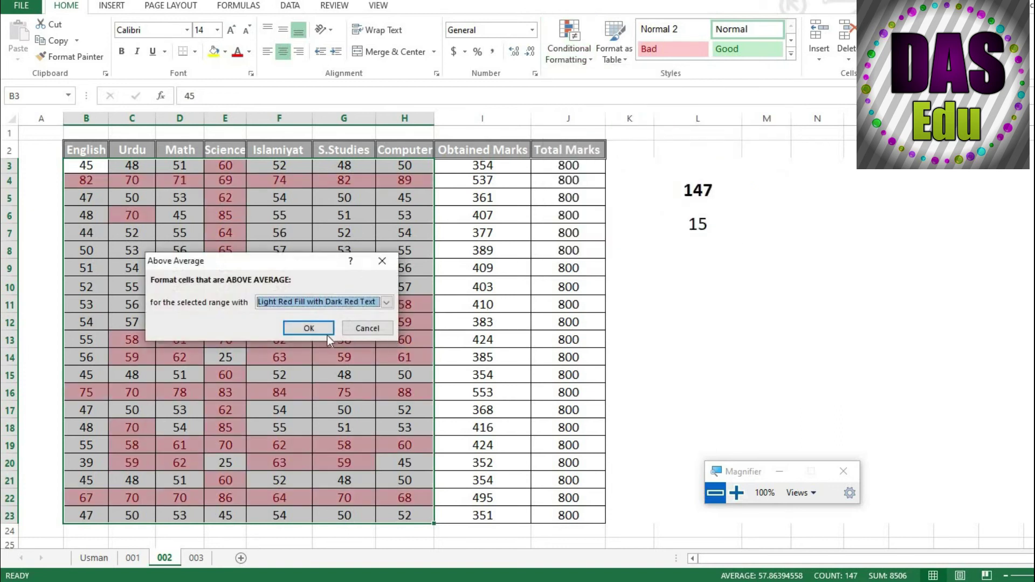
left_click(306, 330)
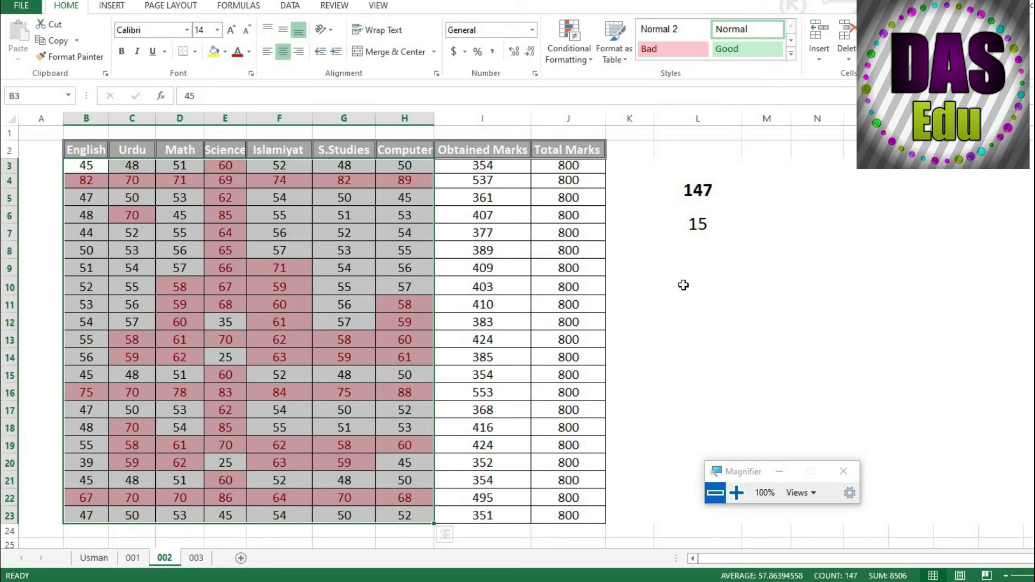
Delete the numbers 147 and 15 in column L beside the marks table.
left_click(696, 258)
left_click_drag(684, 197, 689, 224)
key("Delete")
left_click(695, 204)
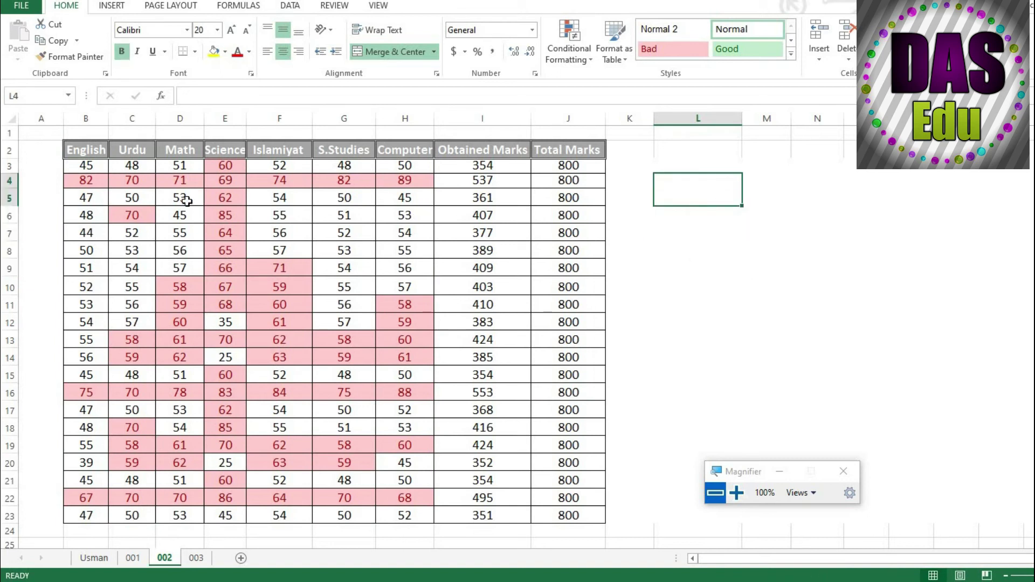
Calculate the average of the marks in cell L4 with the formula =AVERAGE(B3:H23).
left_click_drag(74, 165, 414, 515)
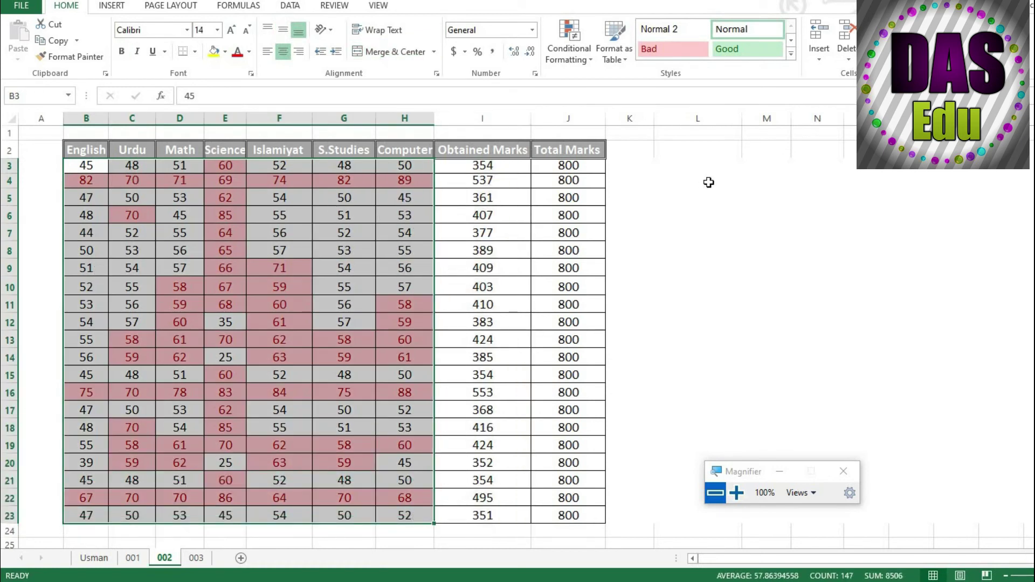
left_click(693, 177)
type("=avear")
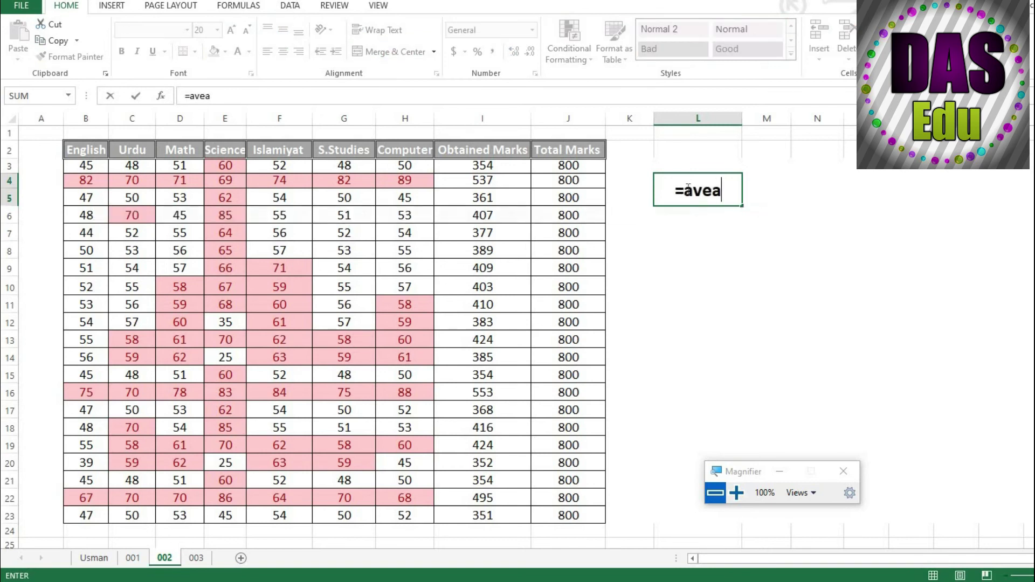
key("BackSpace")
key("BackSpace")
type("rage")
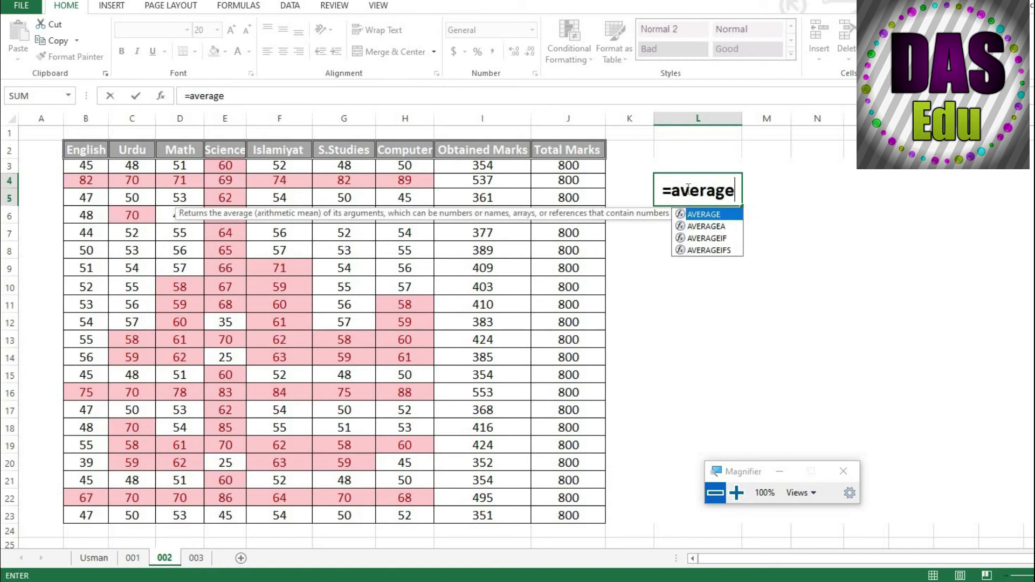
key("Tab")
left_click_drag(78, 167, 418, 529)
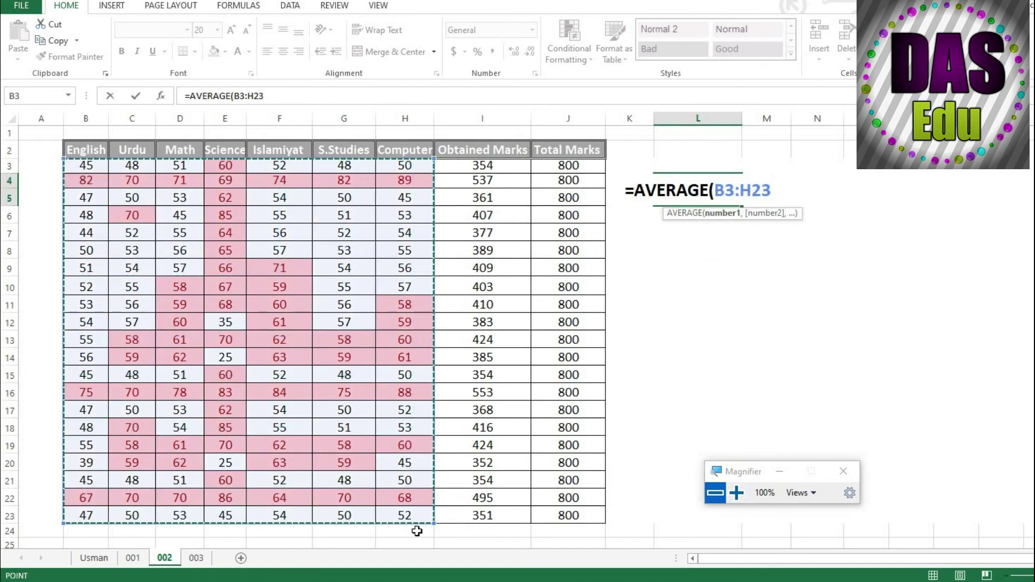
key("Return")
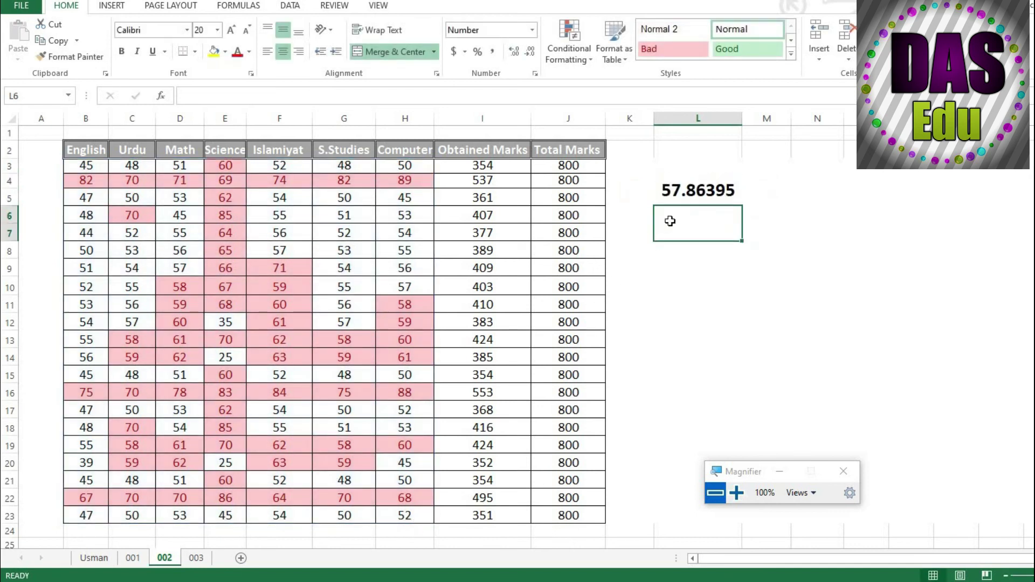
left_click(697, 189)
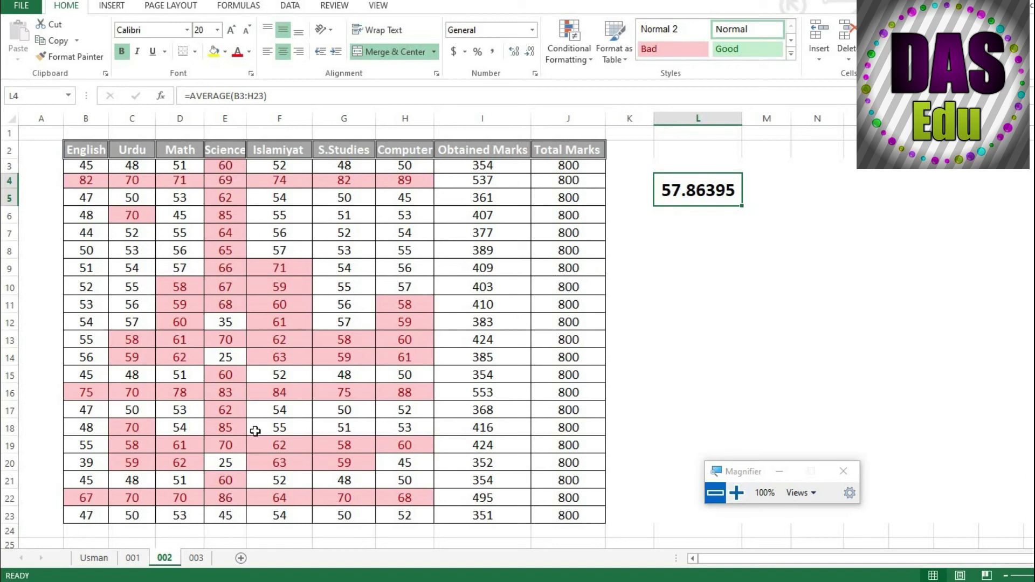
Change the Computer mark in H22 to 47 and the Science mark in E6 to 25.
left_click(404, 496)
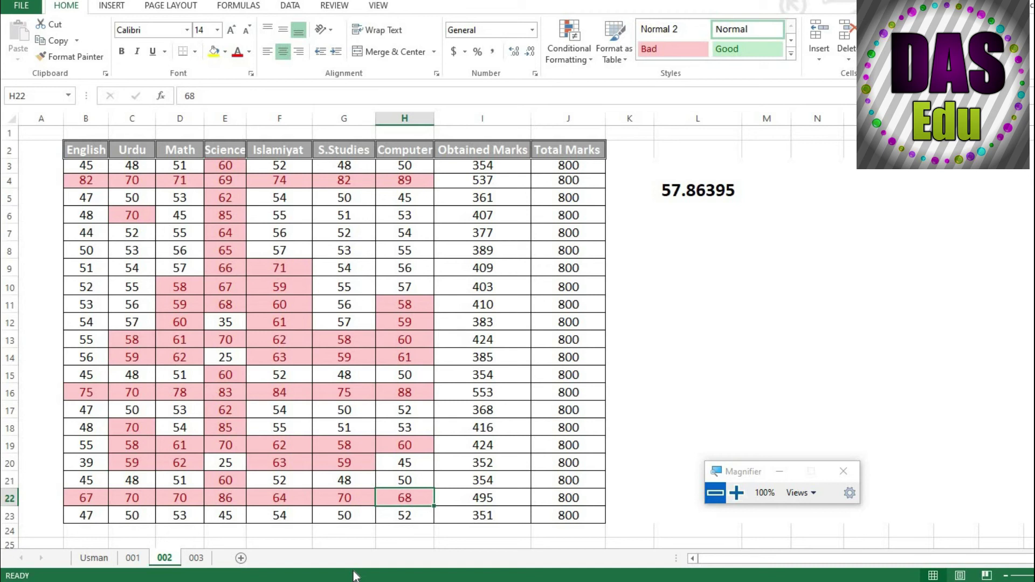
type("47")
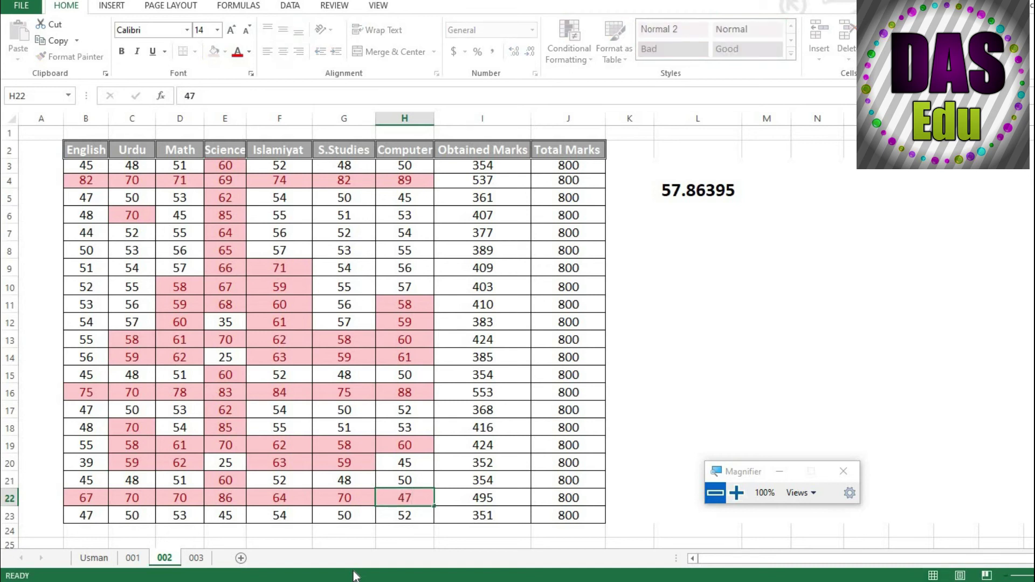
key("Return")
key("Return")
left_click(224, 216)
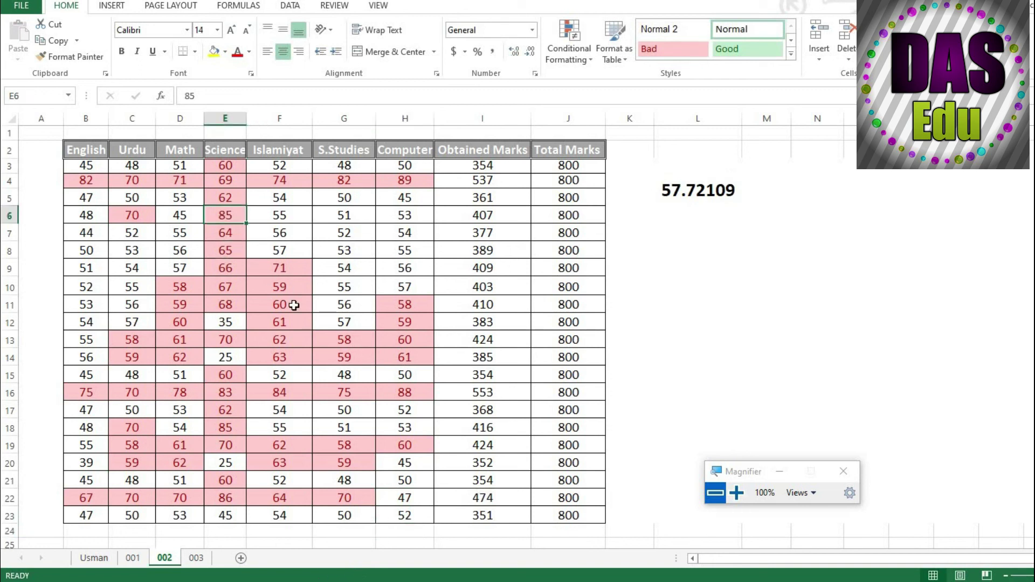
type("25")
key("Return")
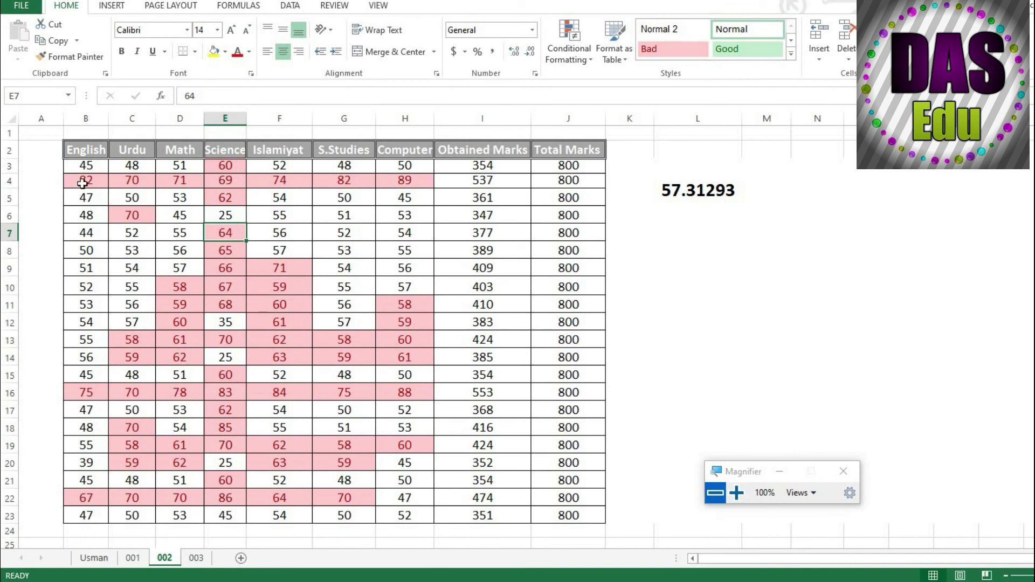
Apply a Below Average rule to the marks in B3:H23, using Green Fill with Dark Green Text.
left_click_drag(86, 165, 407, 520)
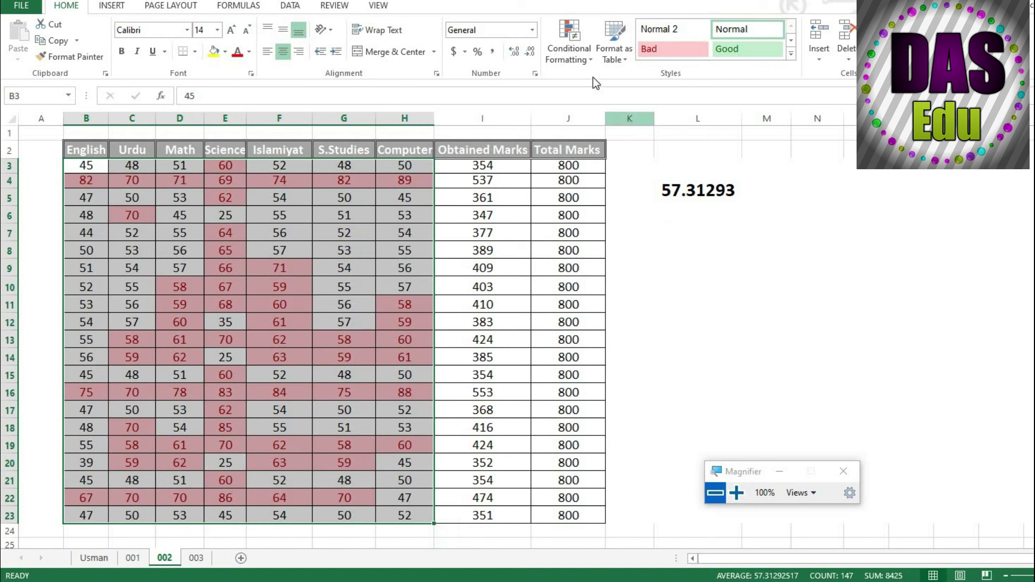
left_click(592, 56)
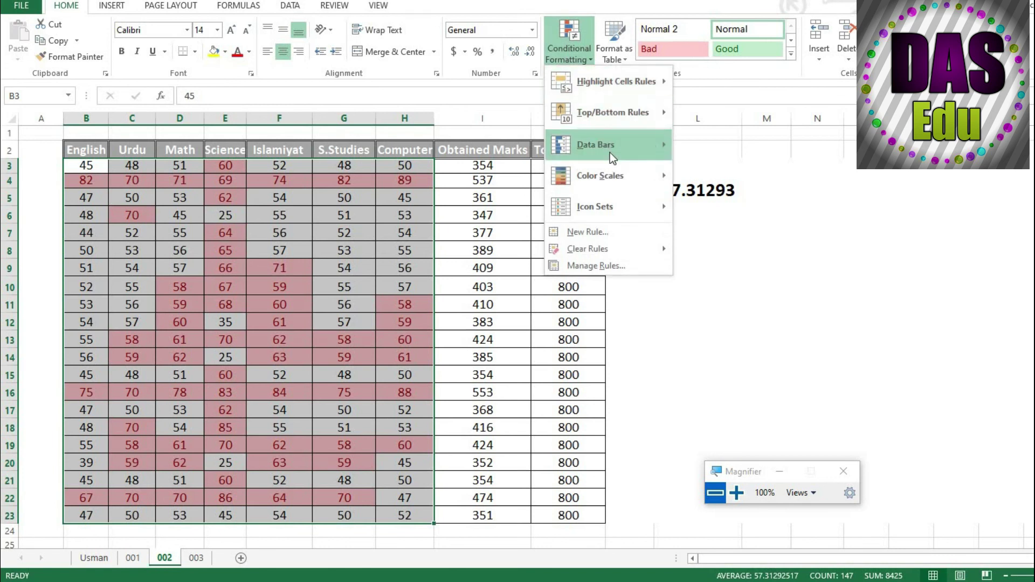
mouse_move(612, 143)
mouse_move(614, 112)
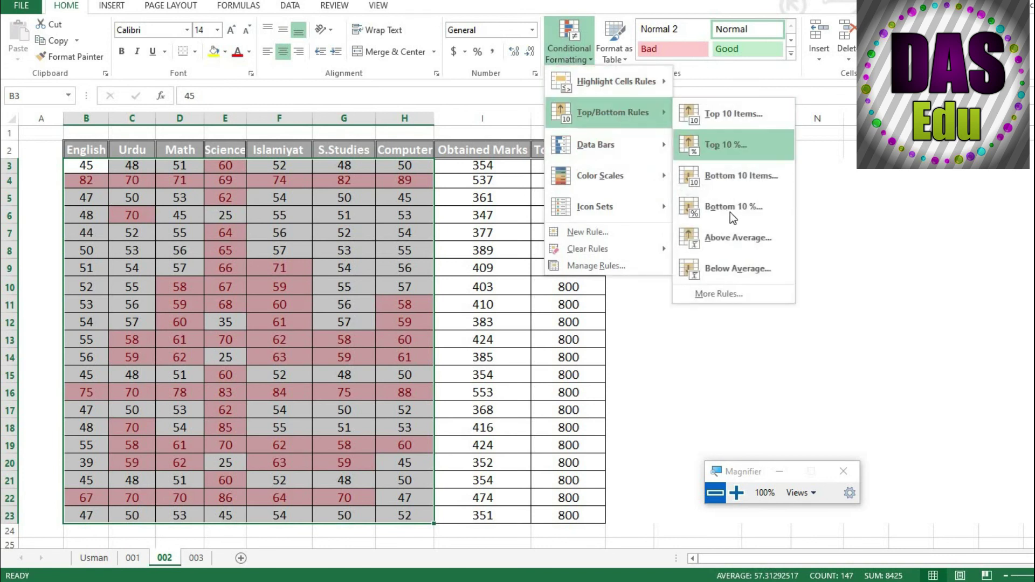
left_click(734, 270)
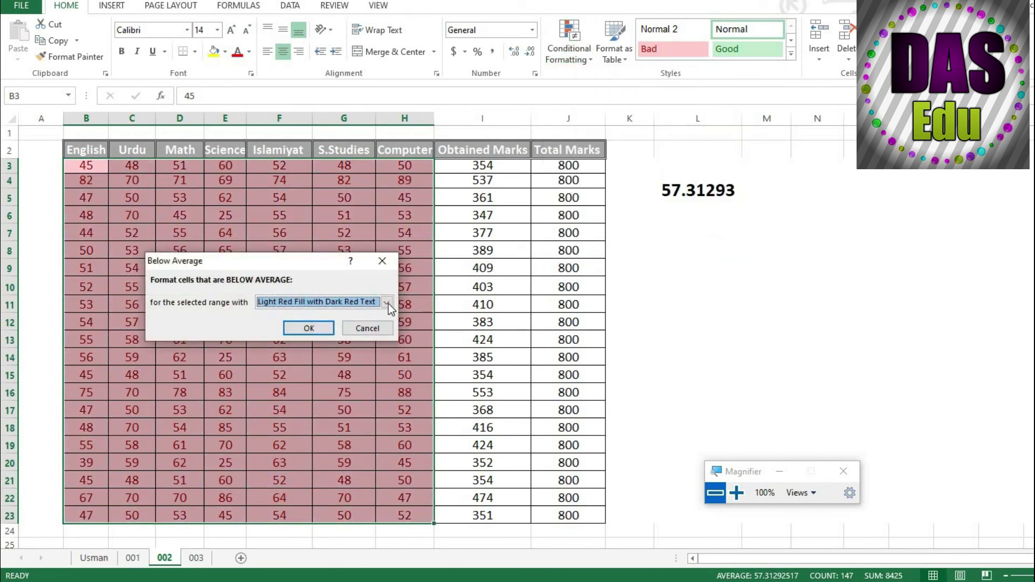
left_click(387, 302)
left_click(308, 333)
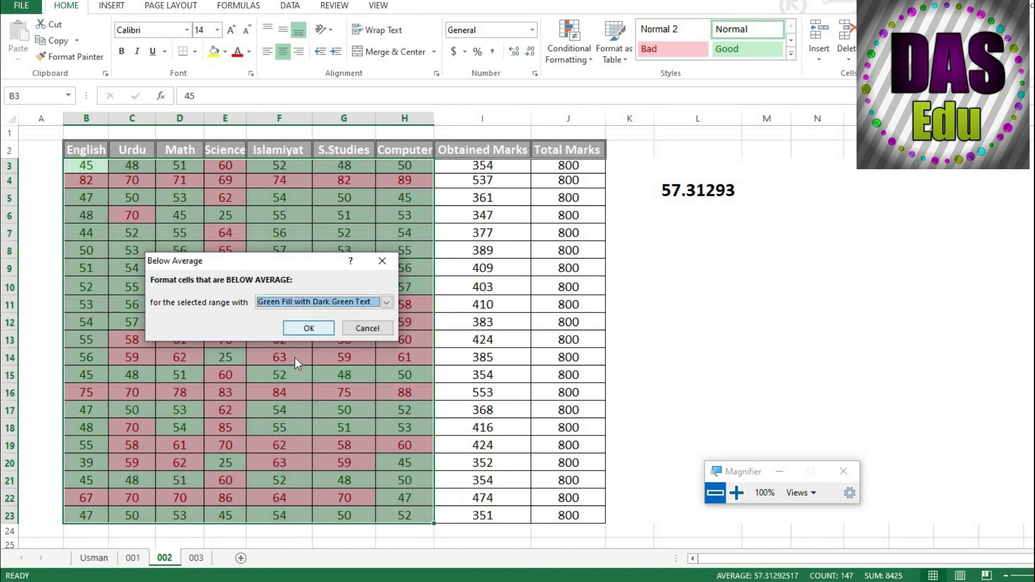
left_click(308, 328)
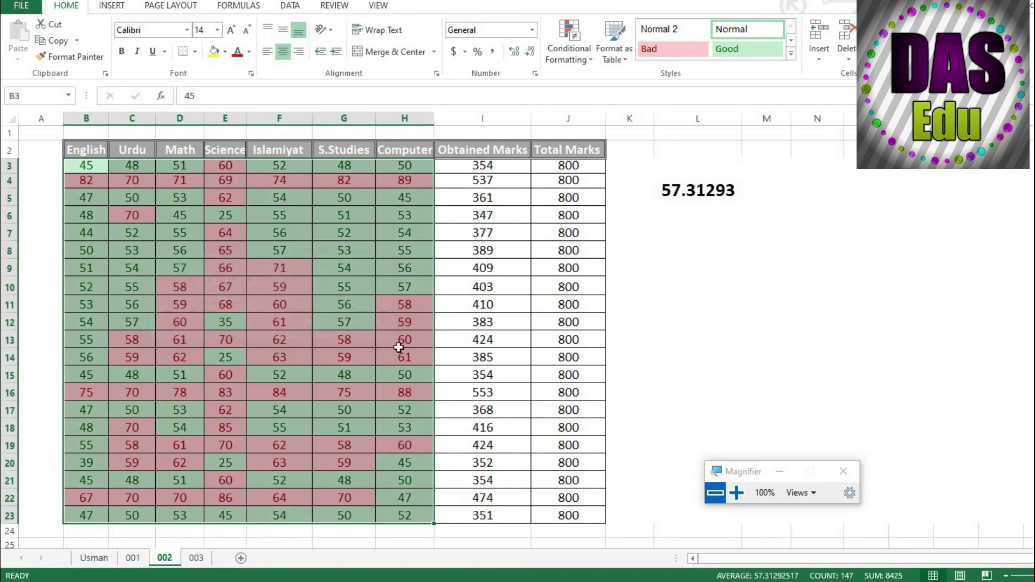
left_click(572, 334)
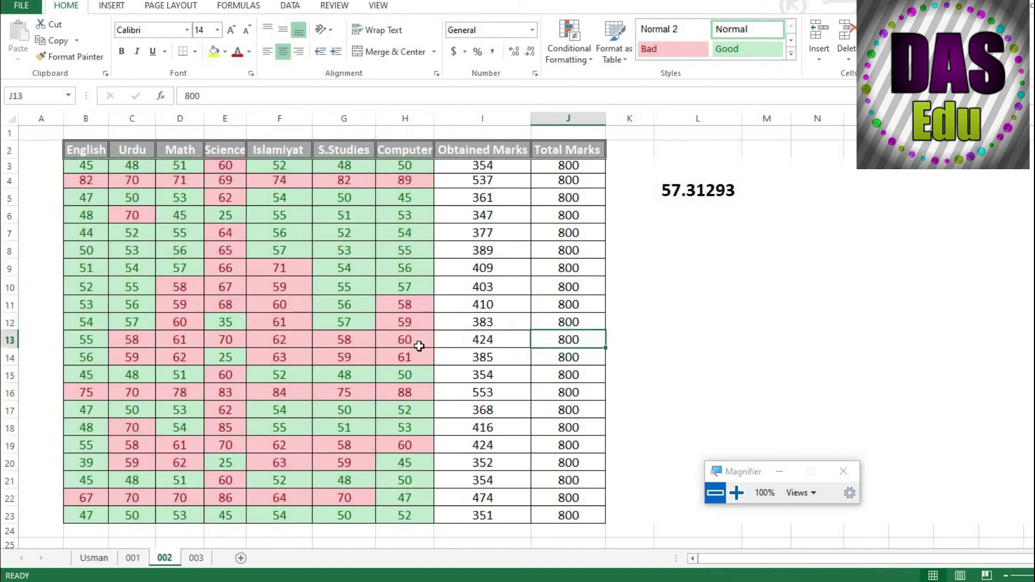
Change the Urdu mark in C11 to 86.
left_click(670, 192)
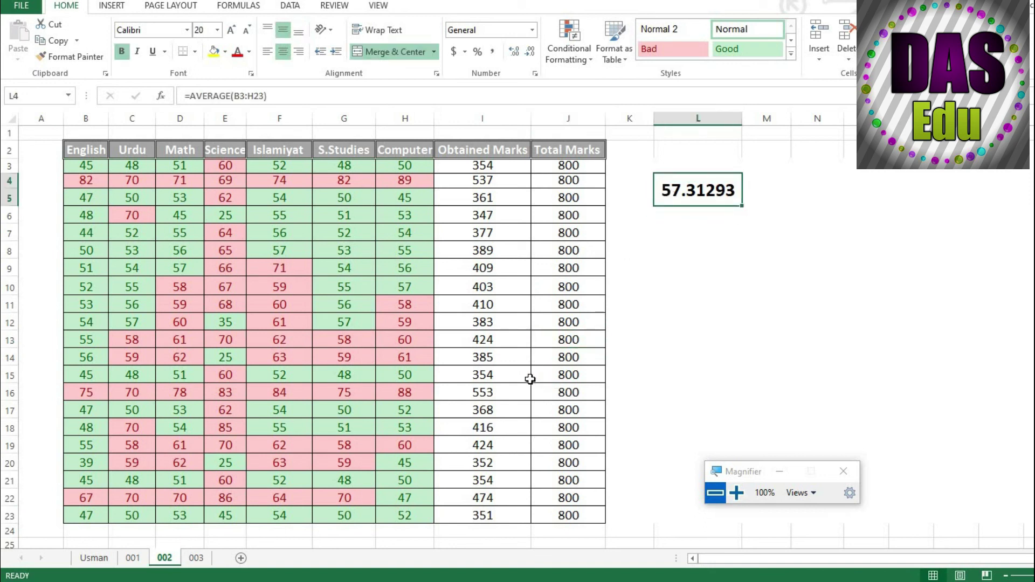
left_click(340, 235)
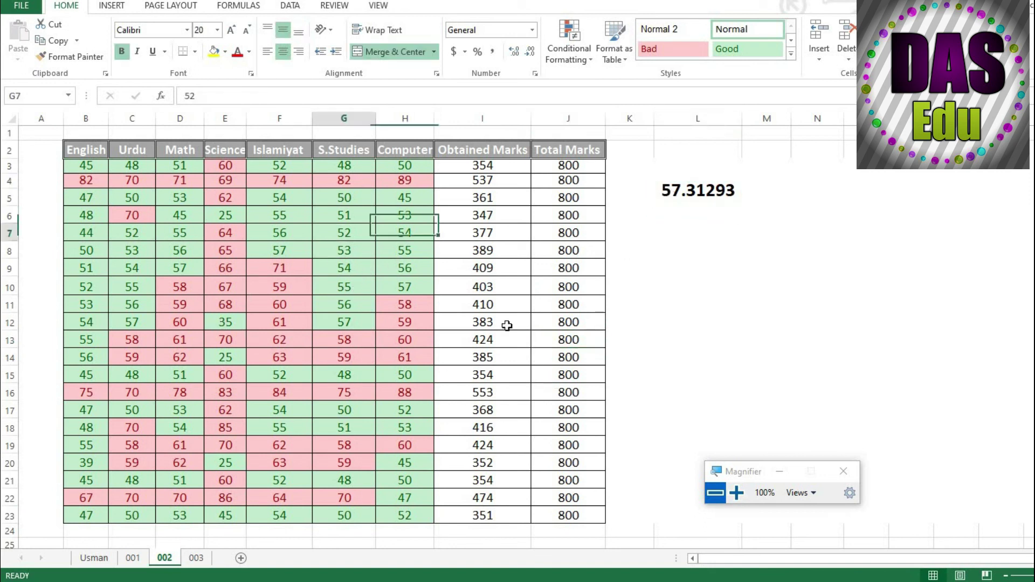
left_click(136, 306)
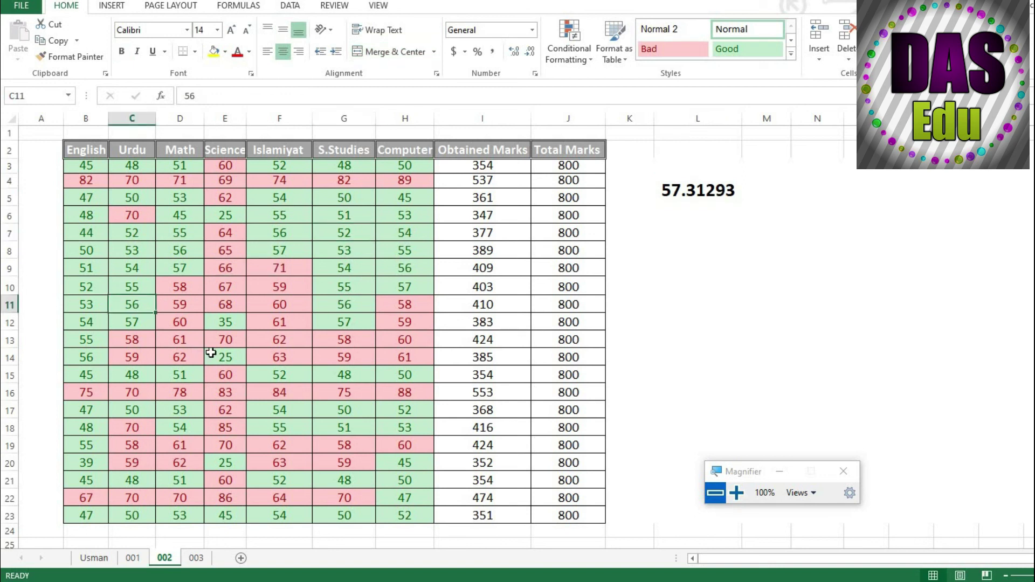
type("86")
key("Return")
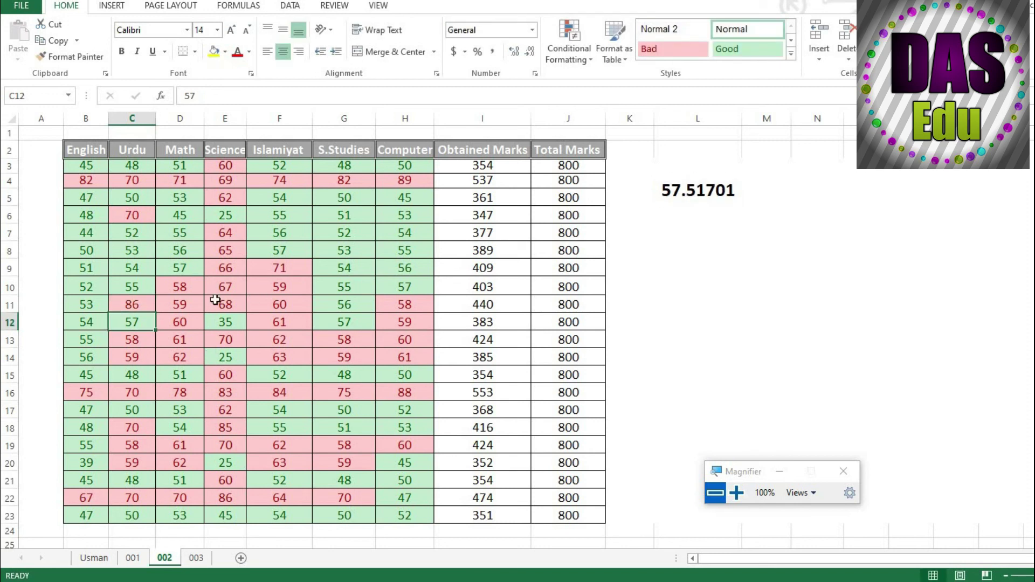
left_click(687, 286)
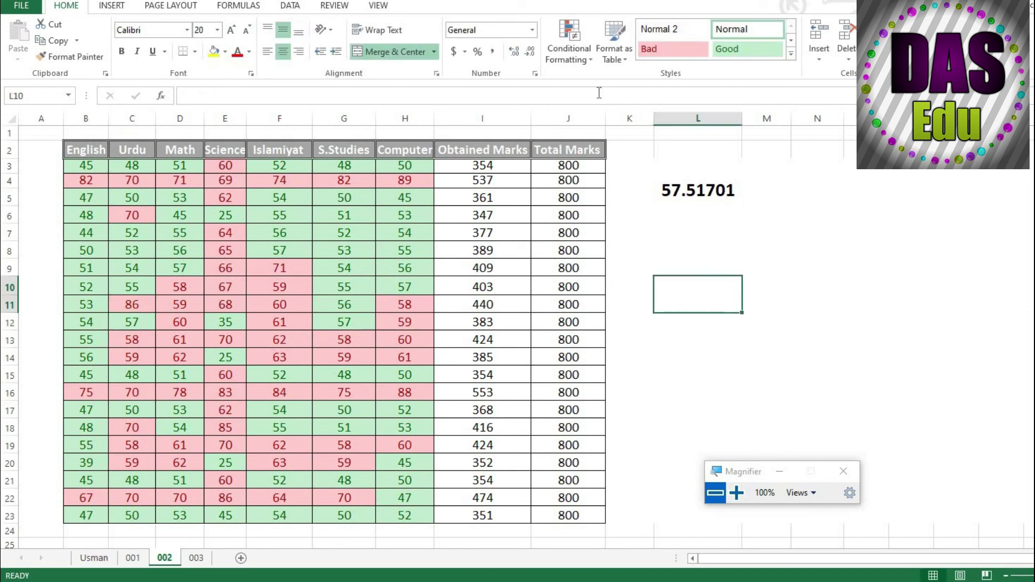
left_click(591, 56)
mouse_move(622, 118)
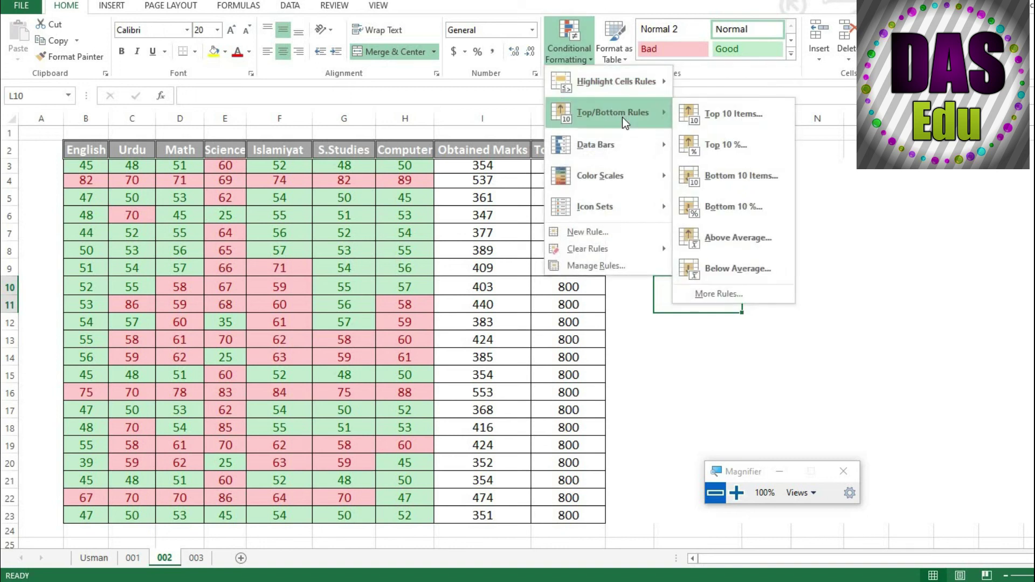
left_click(672, 346)
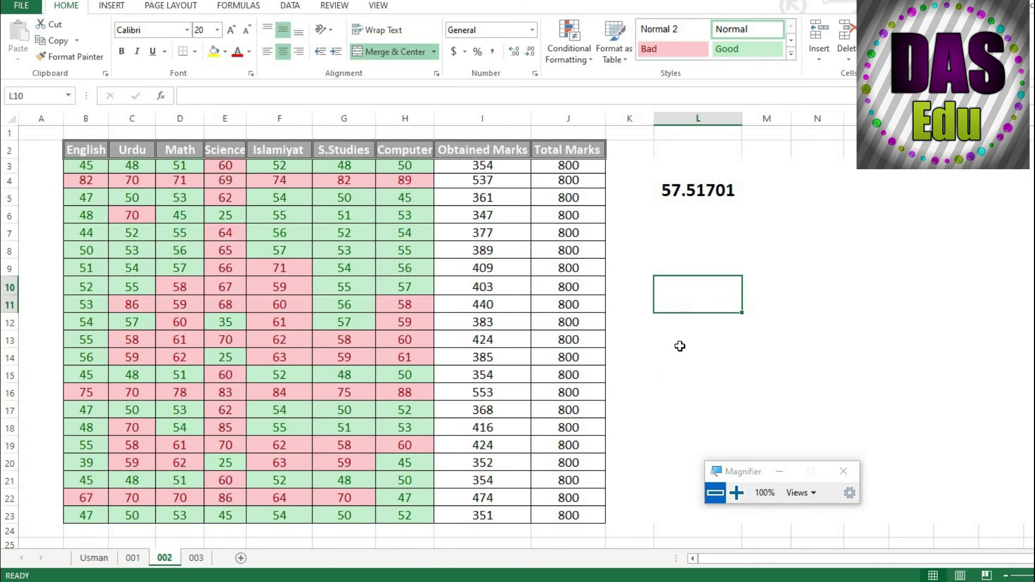
left_click(589, 61)
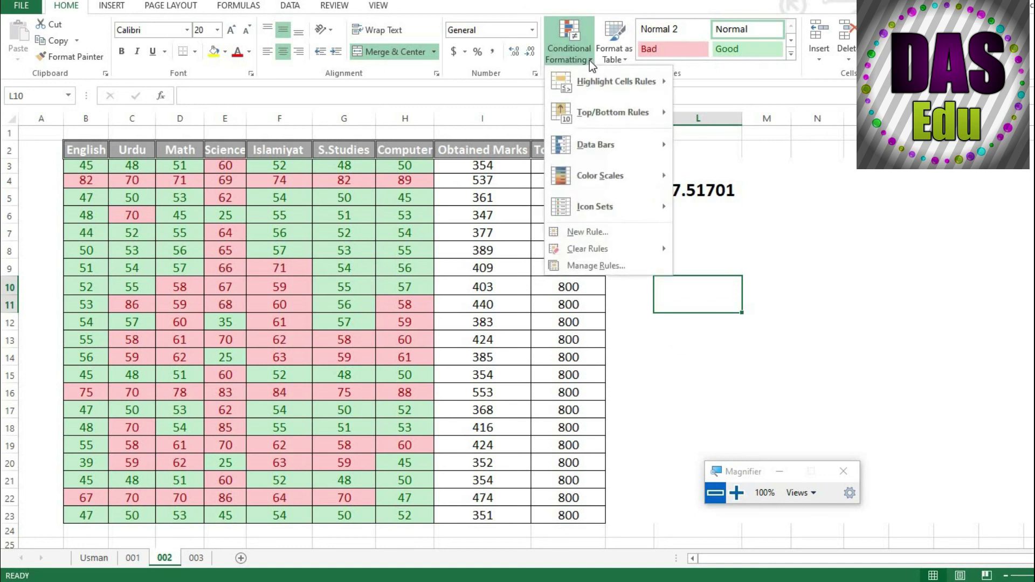
mouse_move(603, 145)
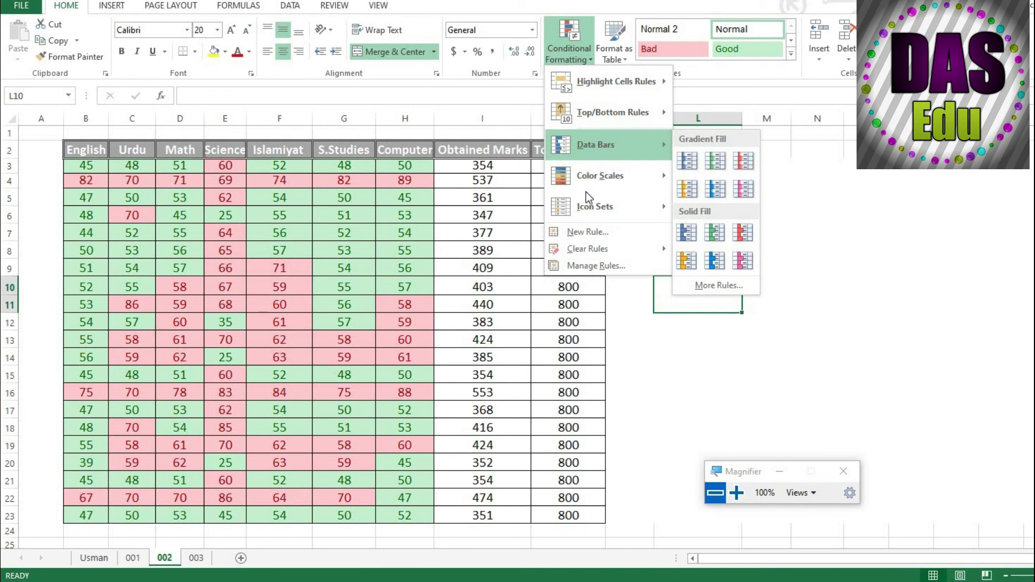
mouse_move(593, 201)
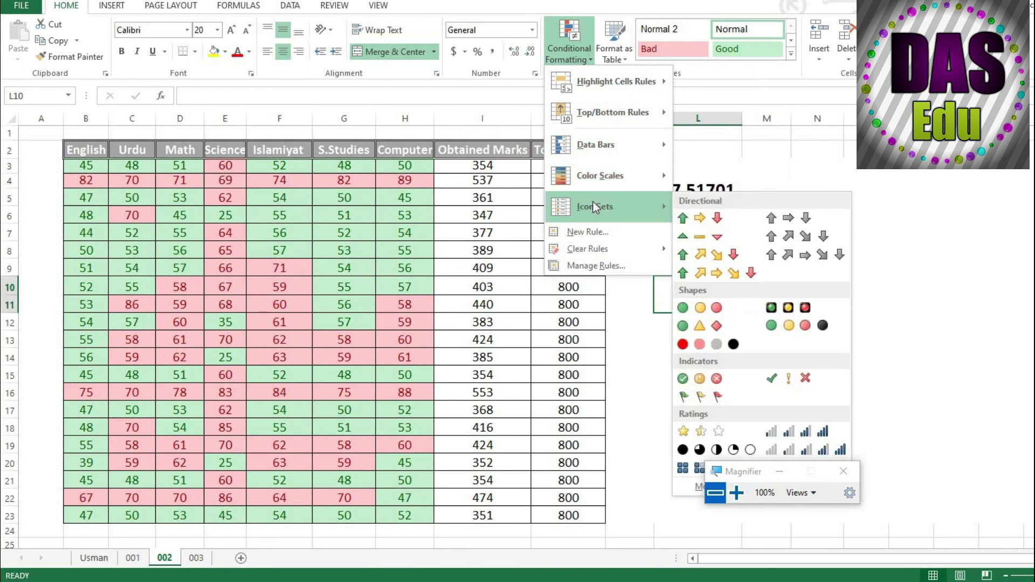
left_click(620, 345)
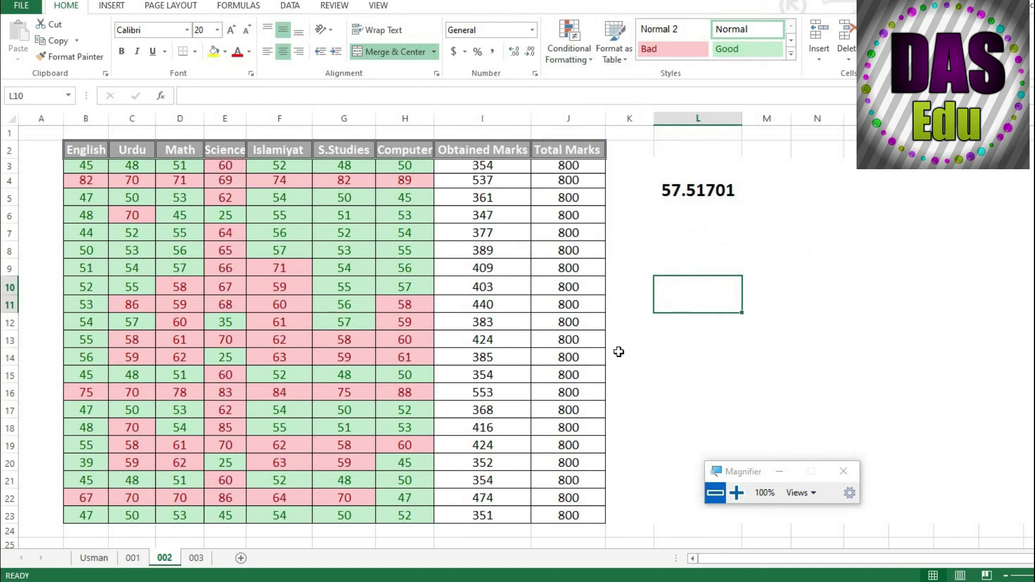